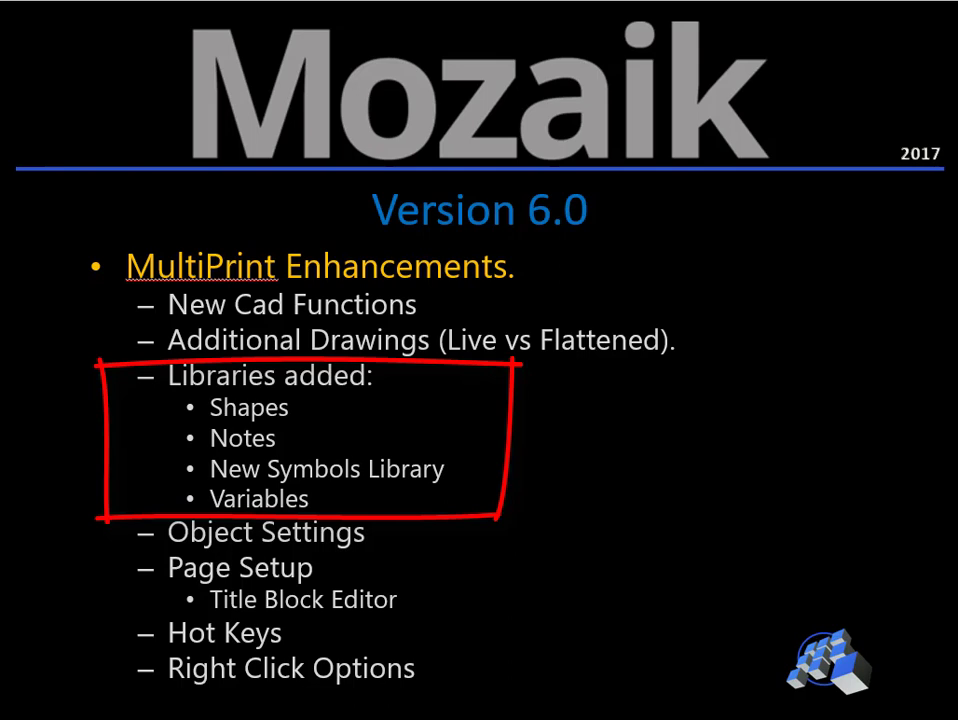
Switch to Mozaik and open MultiPrint for the Frameless Example job
key("Escape")
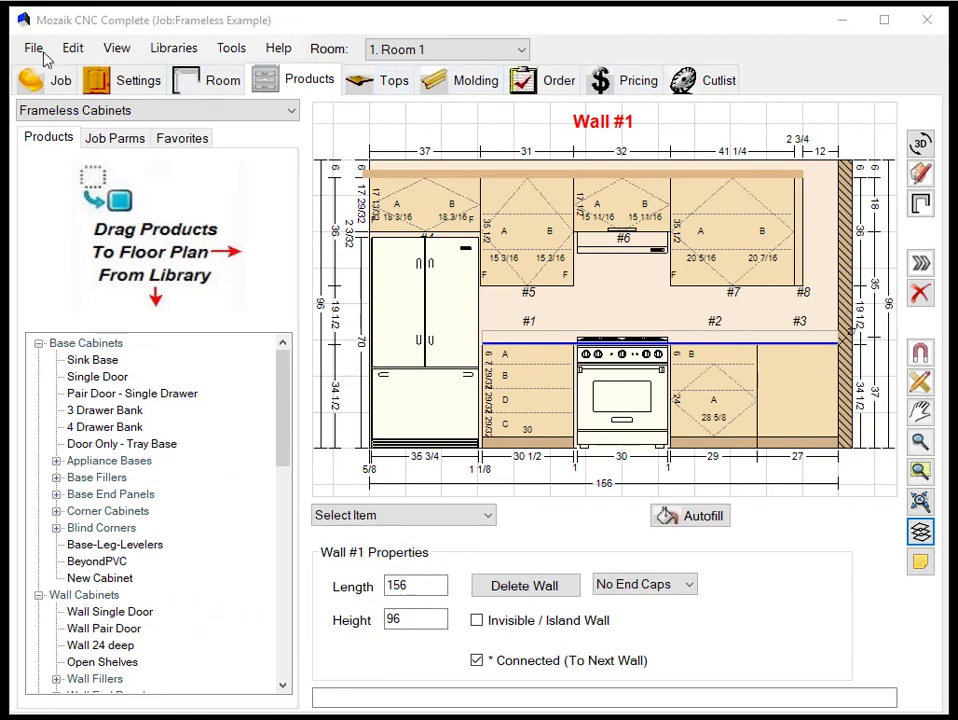
left_click(31, 50)
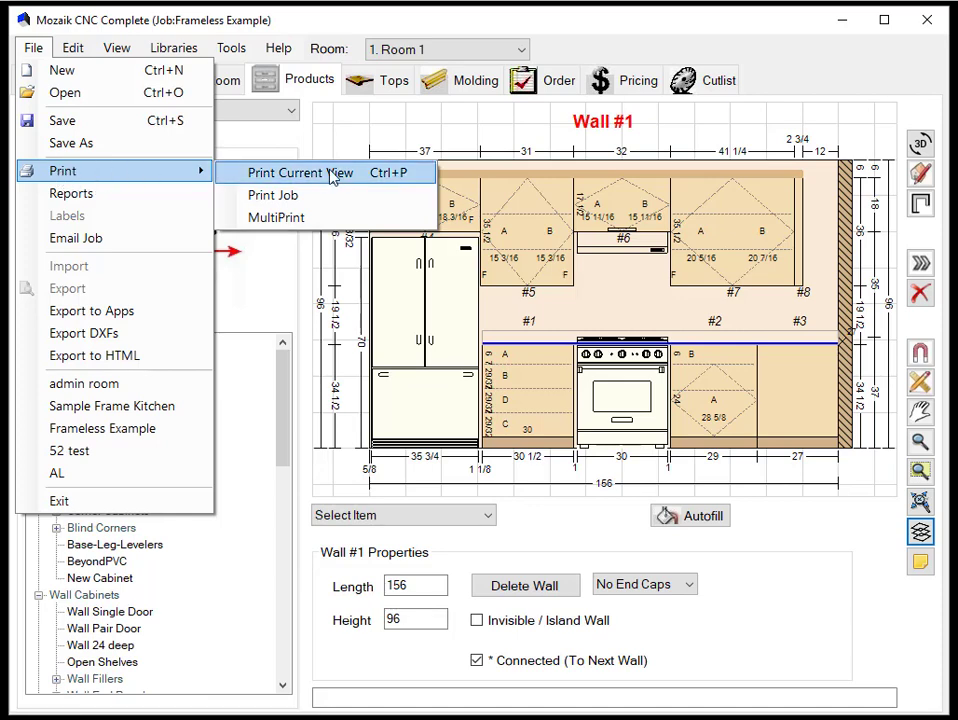
left_click(283, 220)
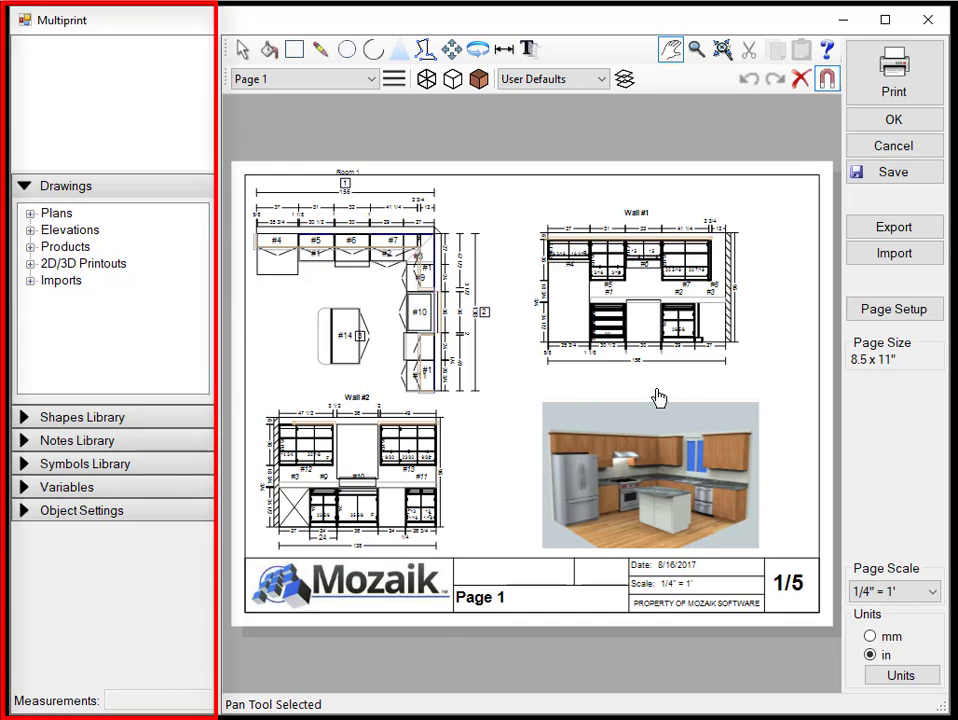
Preview the Room 2, Room 1 and Room 4 plans and the Room 1 Wall #1 elevation among the available drawings
left_click(30, 214)
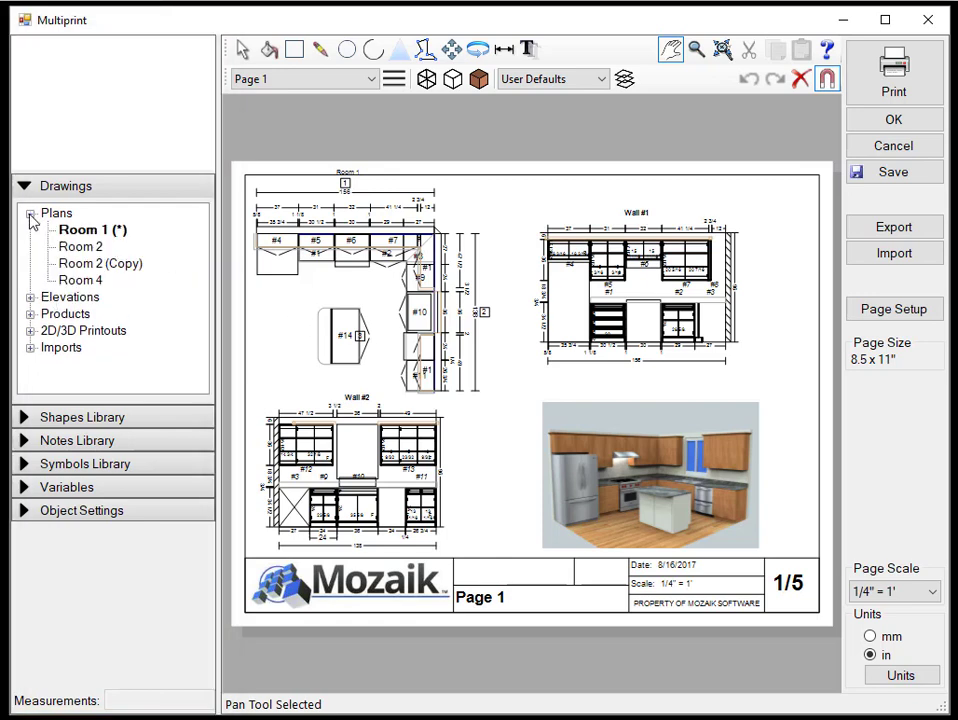
left_click(79, 251)
left_click(88, 230)
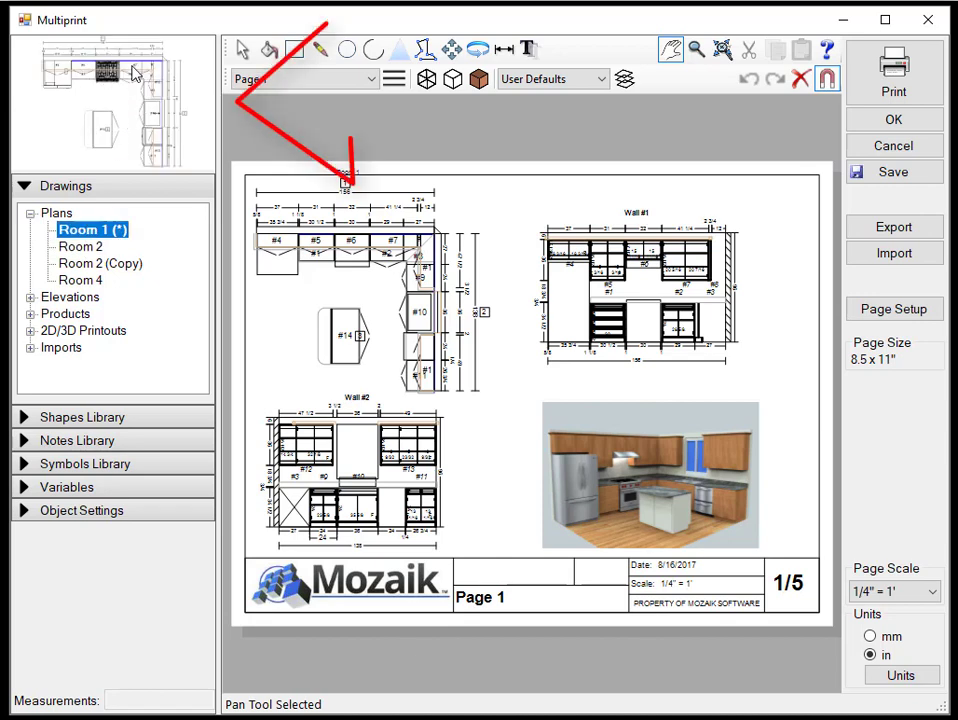
left_click(78, 280)
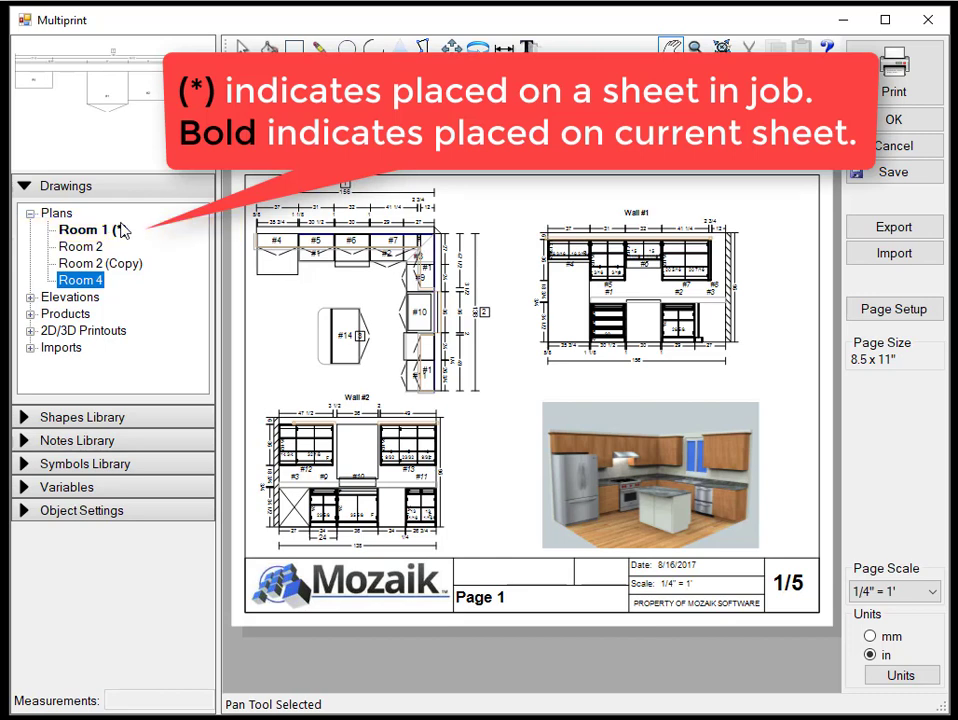
left_click(30, 297)
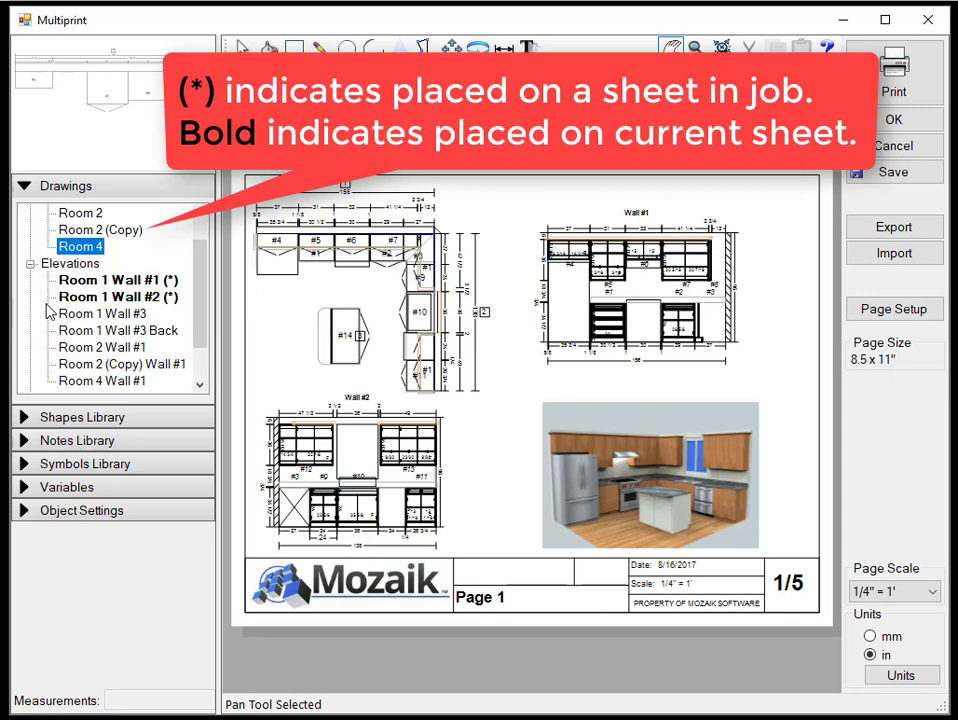
left_click(96, 283)
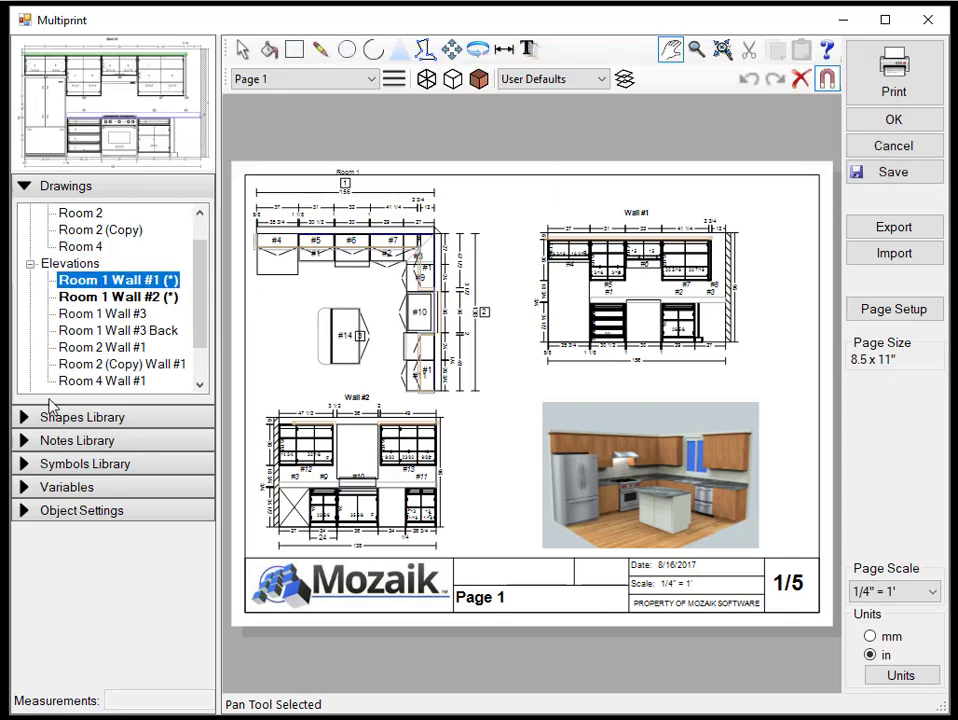
Preview the product drawings of Room 1 Cabinet 1, from Front Face and Interior through the Front, Top, Left and Right views
scroll(84, 330, "down", 1)
left_click(30, 347)
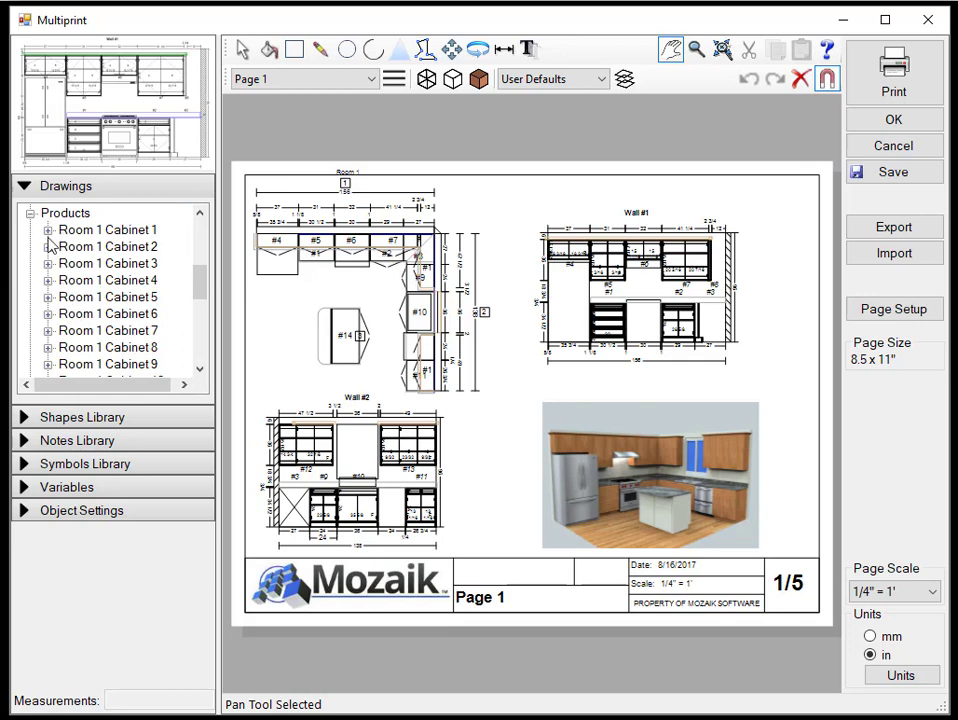
left_click(47, 231)
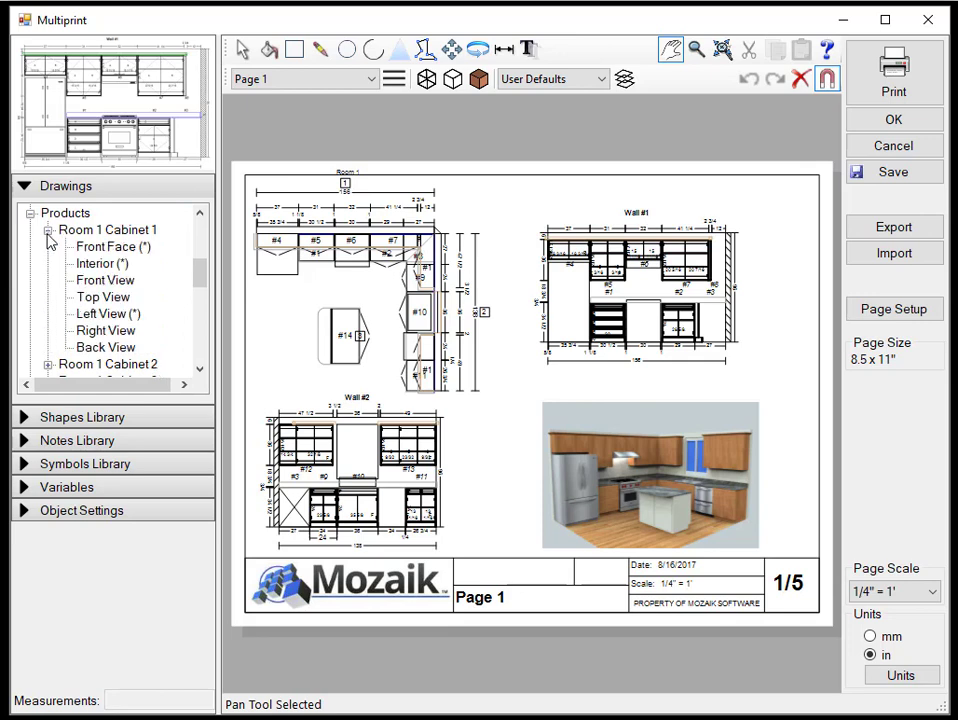
left_click(116, 248)
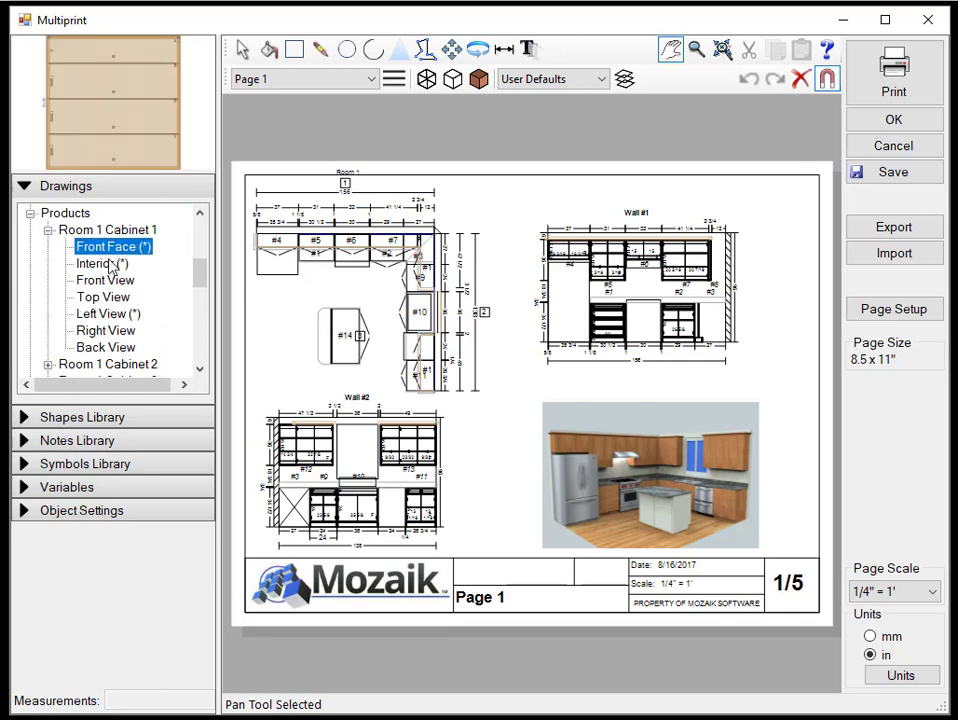
left_click(112, 264)
left_click(106, 282)
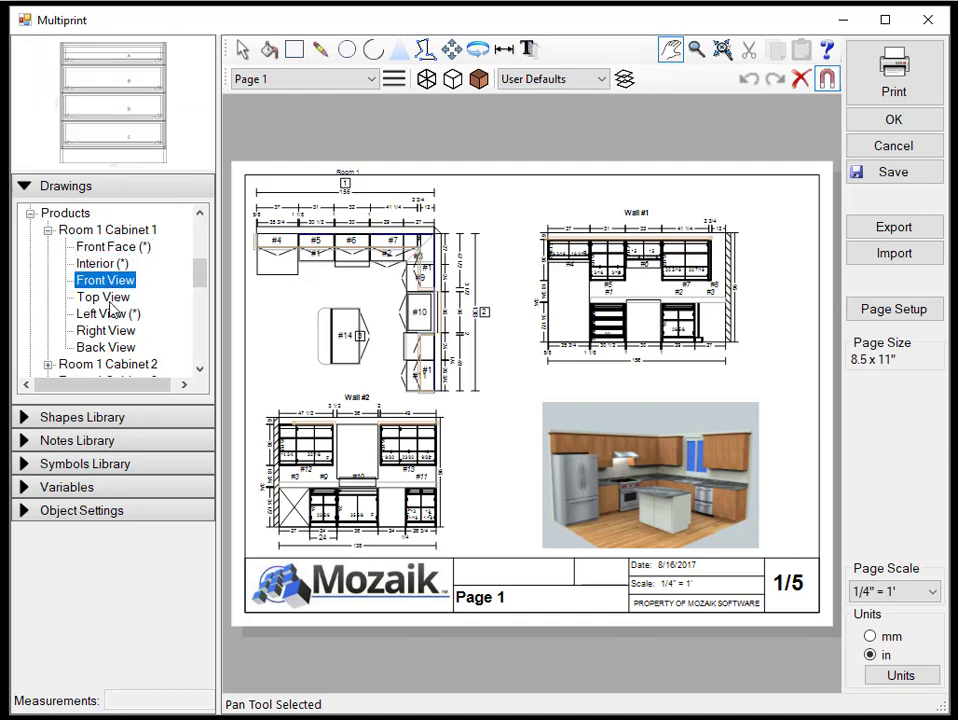
left_click(110, 298)
left_click(112, 314)
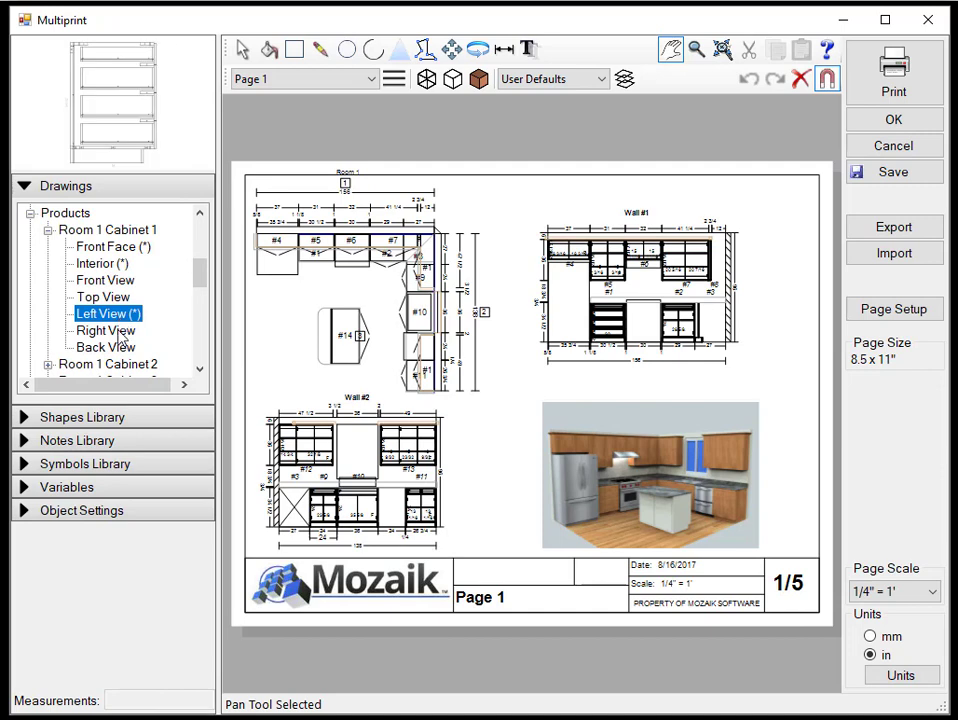
left_click(118, 331)
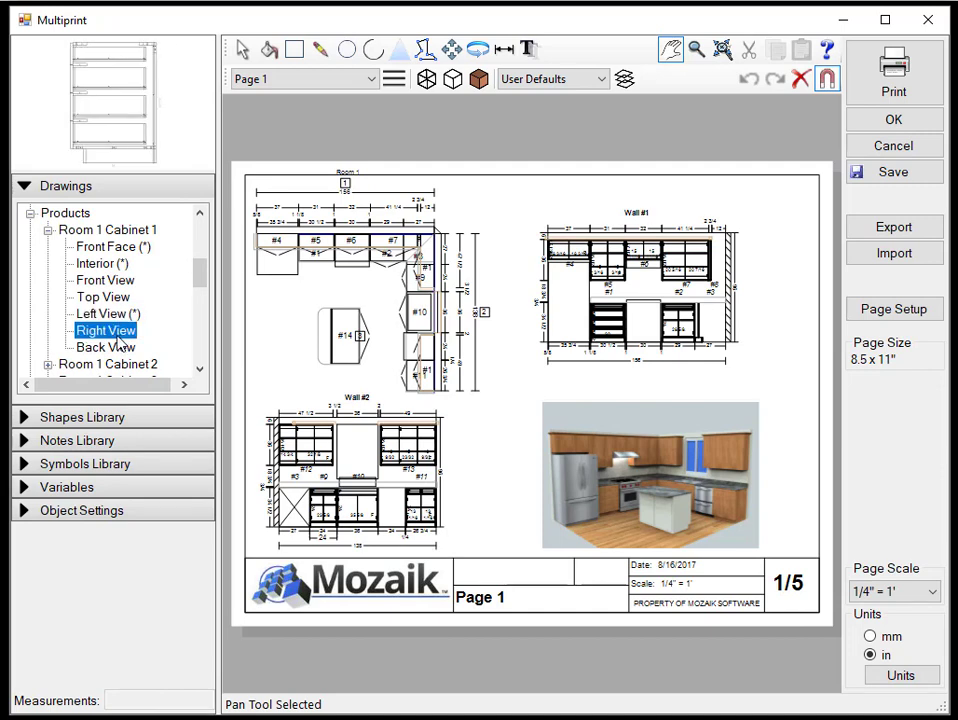
left_click(119, 316)
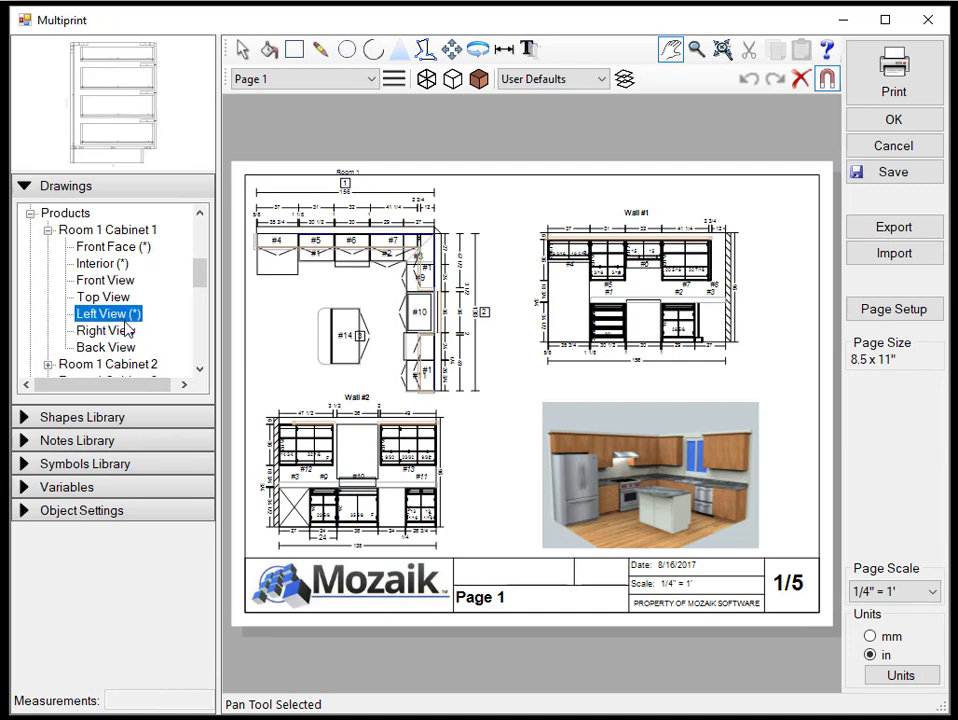
Place the Right View of Room 1 Cabinet 1 on Page 1 between the Wall #2 elevation and the kitchen rendering
left_click(124, 334)
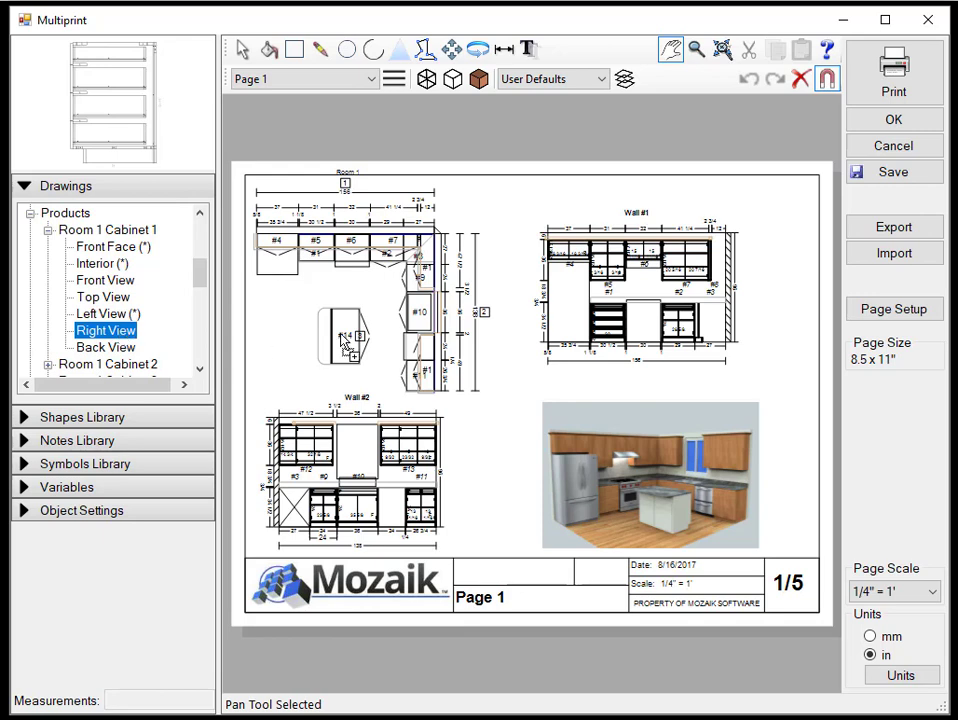
left_click_drag(490, 470, 491, 470)
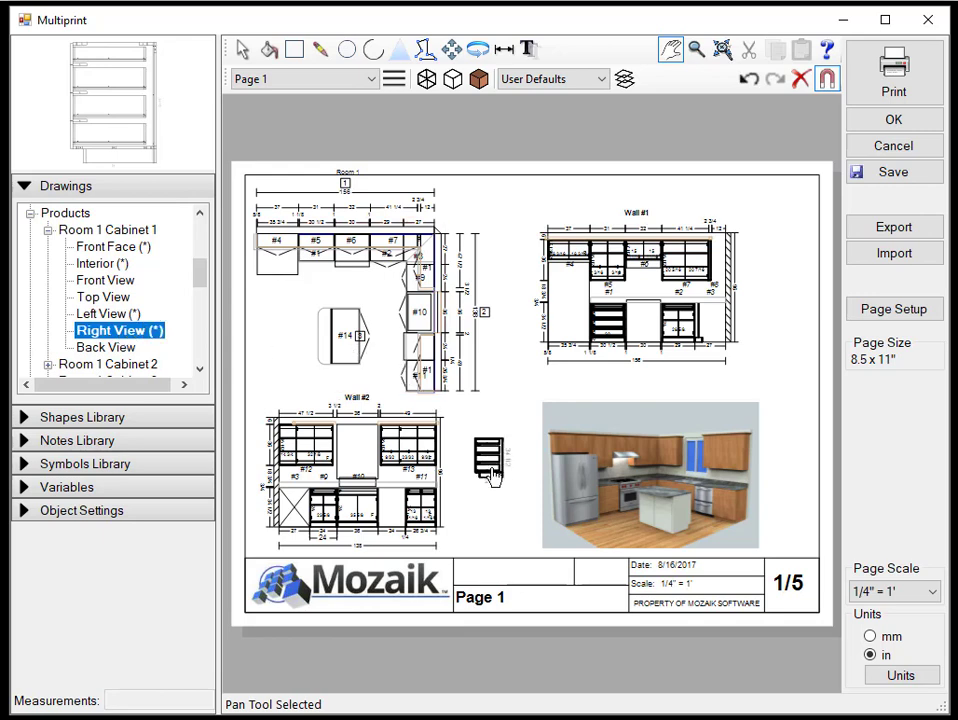
Set the drawing mode of the placed cabinet right view to Hidden Line
scroll(490, 472, "up", 5)
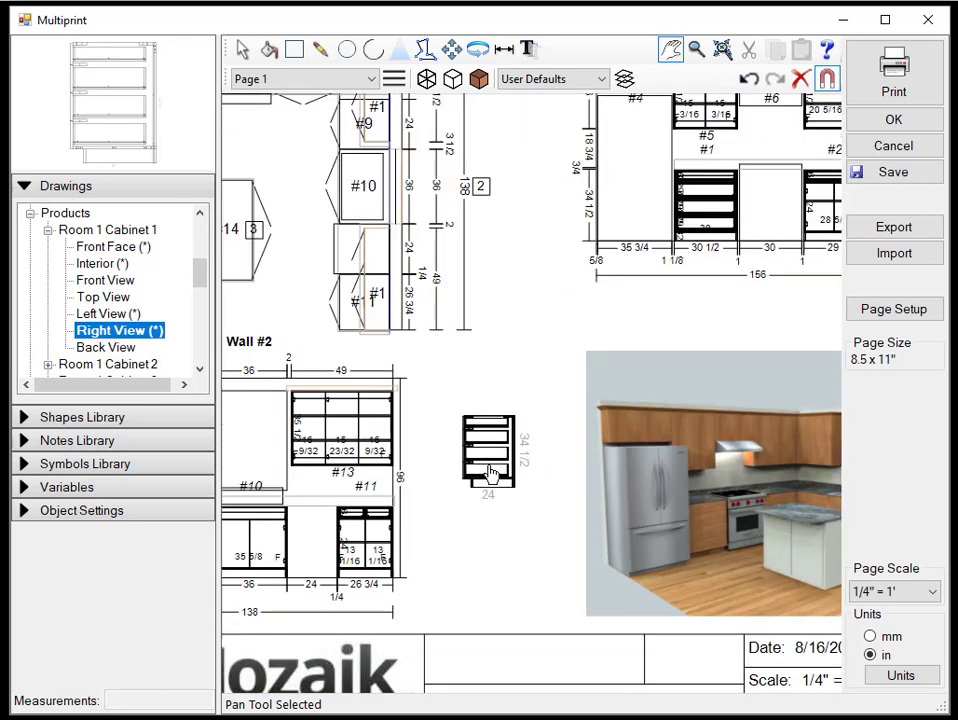
scroll(490, 422, "up", 4)
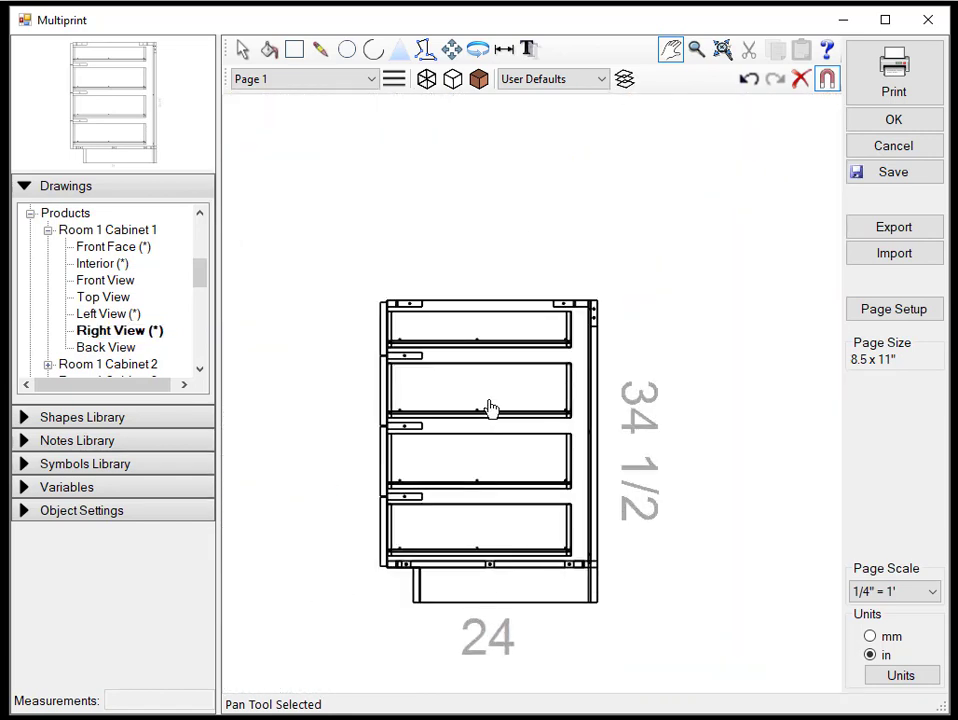
right_click(490, 406)
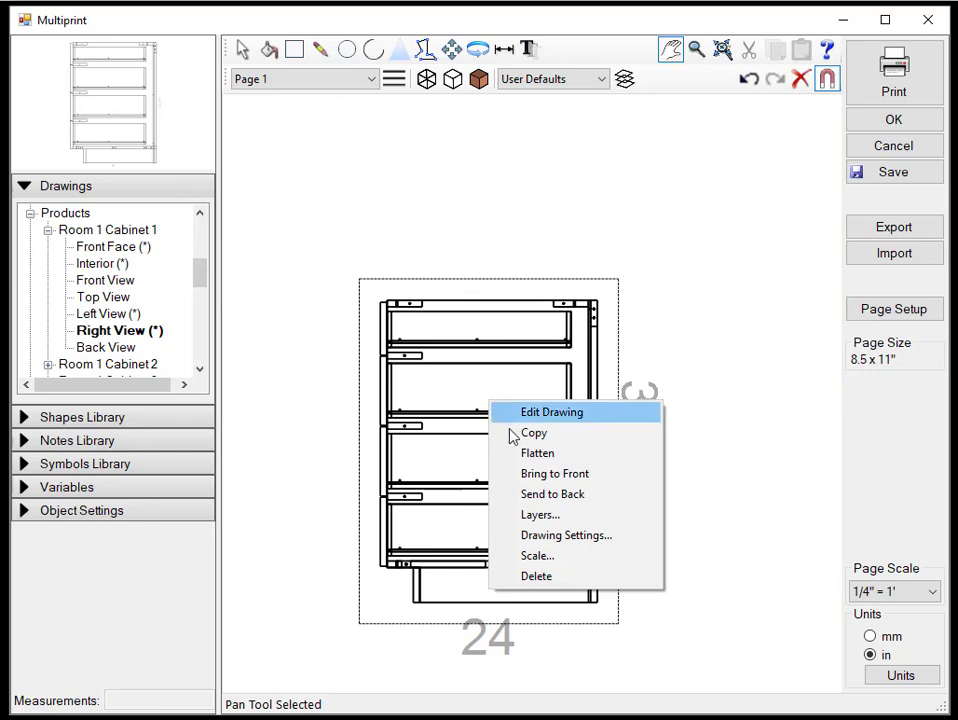
left_click(566, 536)
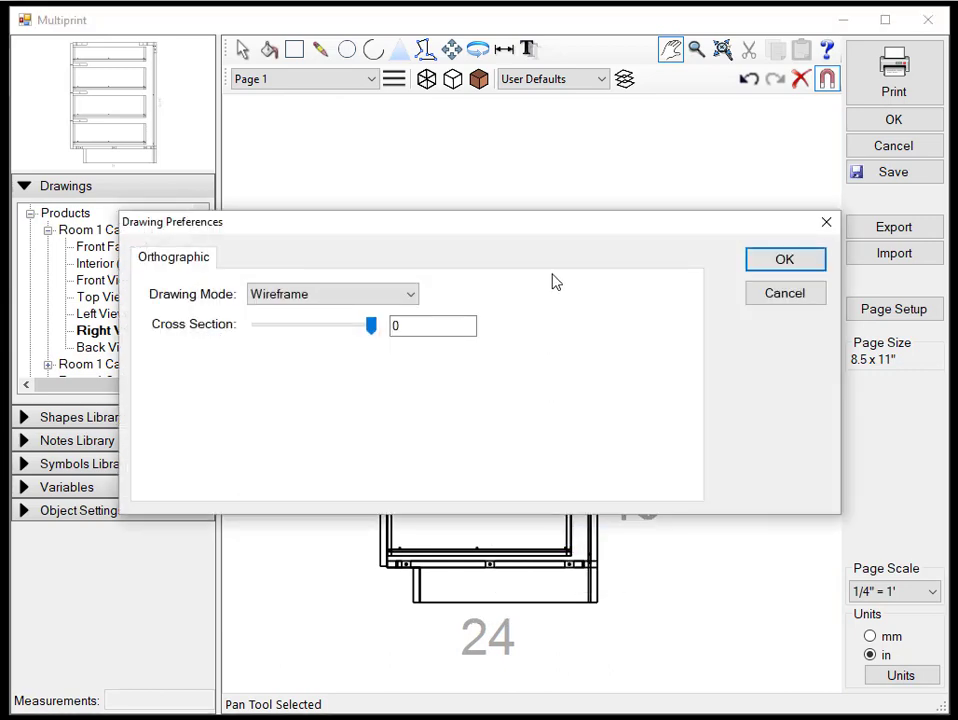
left_click_drag(547, 237, 556, 19)
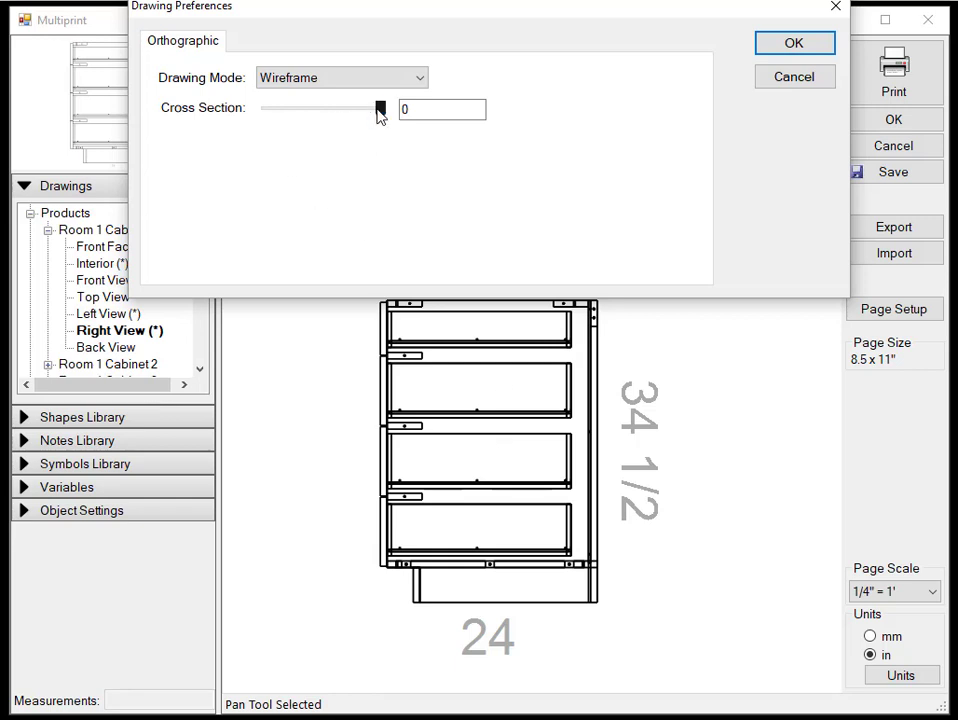
left_click(416, 79)
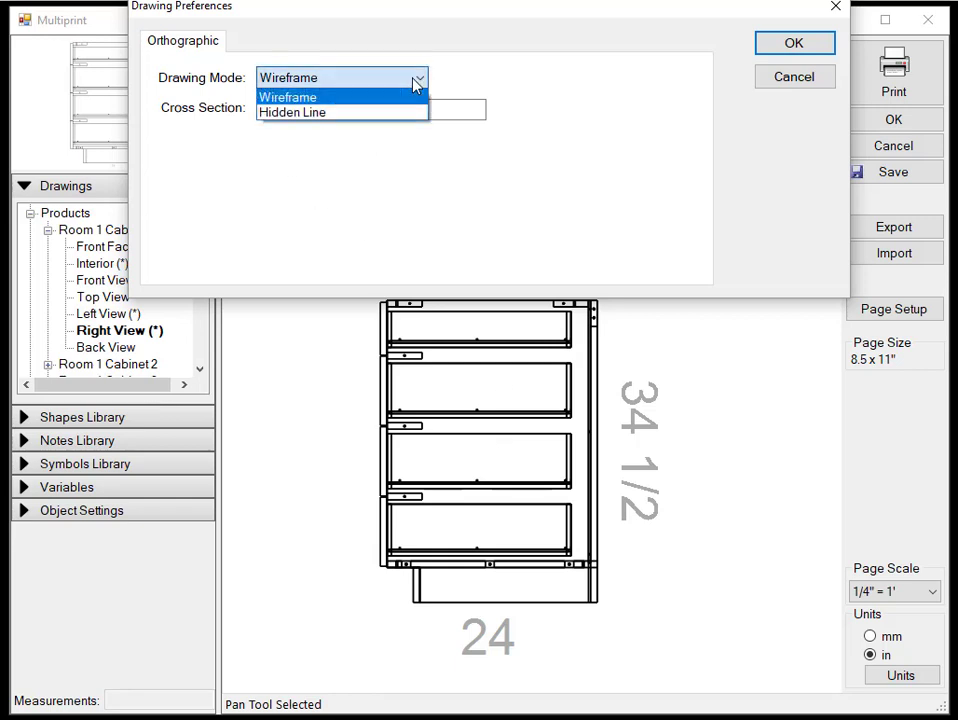
left_click(326, 114)
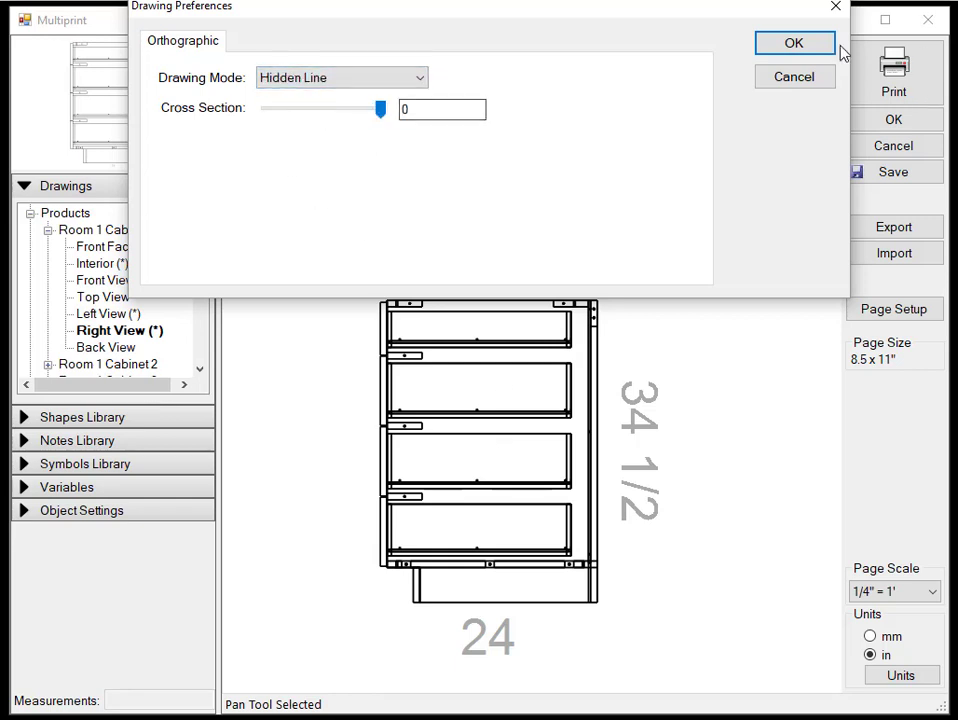
left_click(793, 44)
Set the cross section of the placed cabinet right view to about 14 7/32
right_click(518, 420)
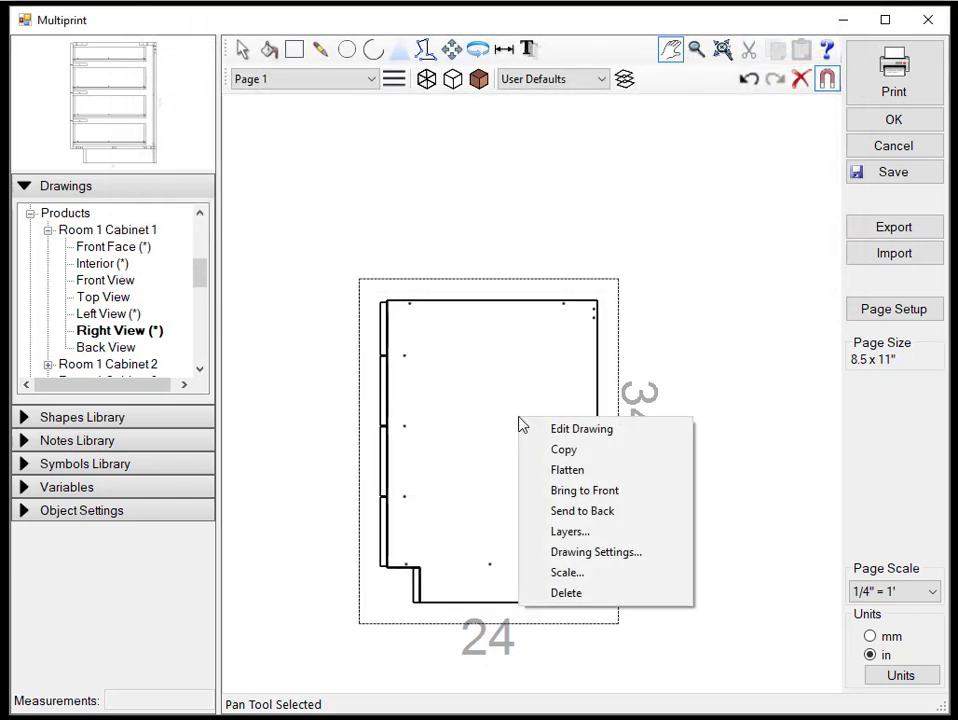
left_click(603, 555)
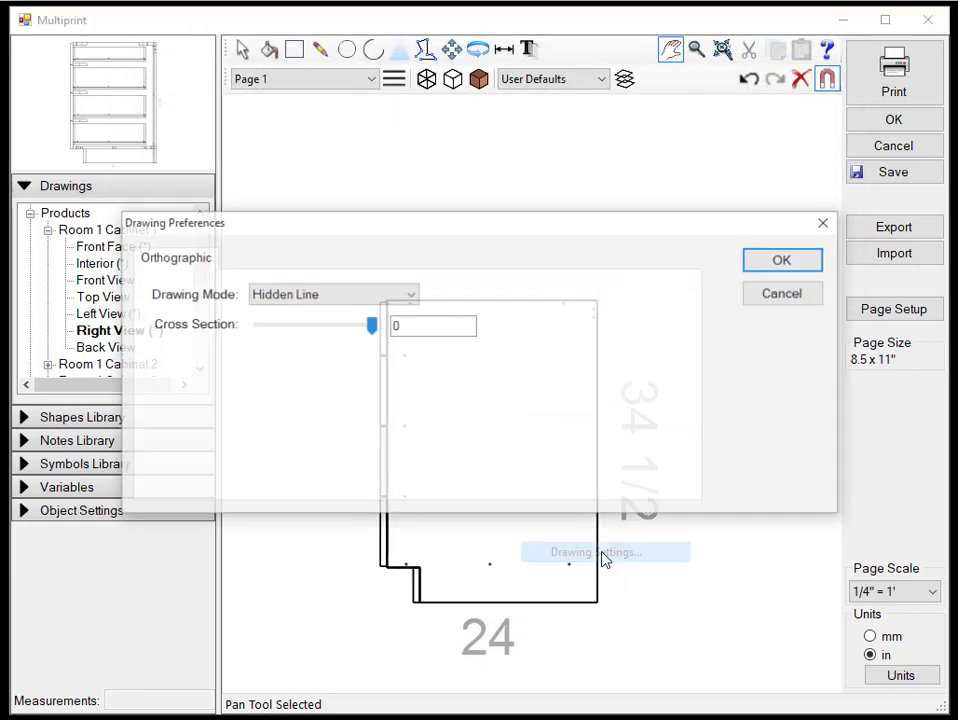
left_click_drag(479, 231, 516, 23)
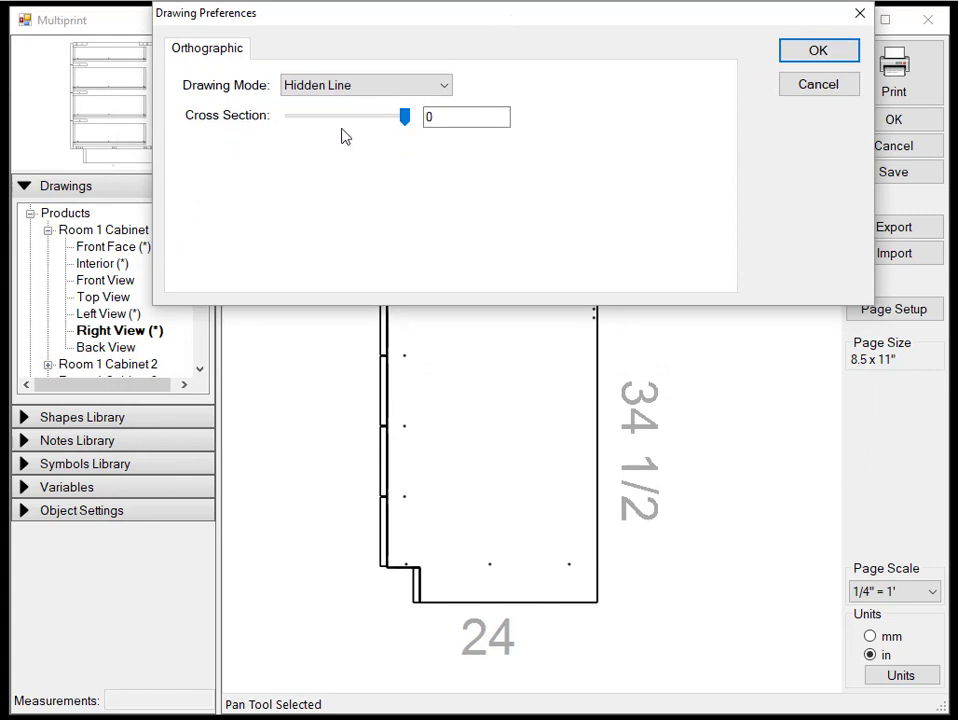
left_click_drag(405, 122, 357, 132)
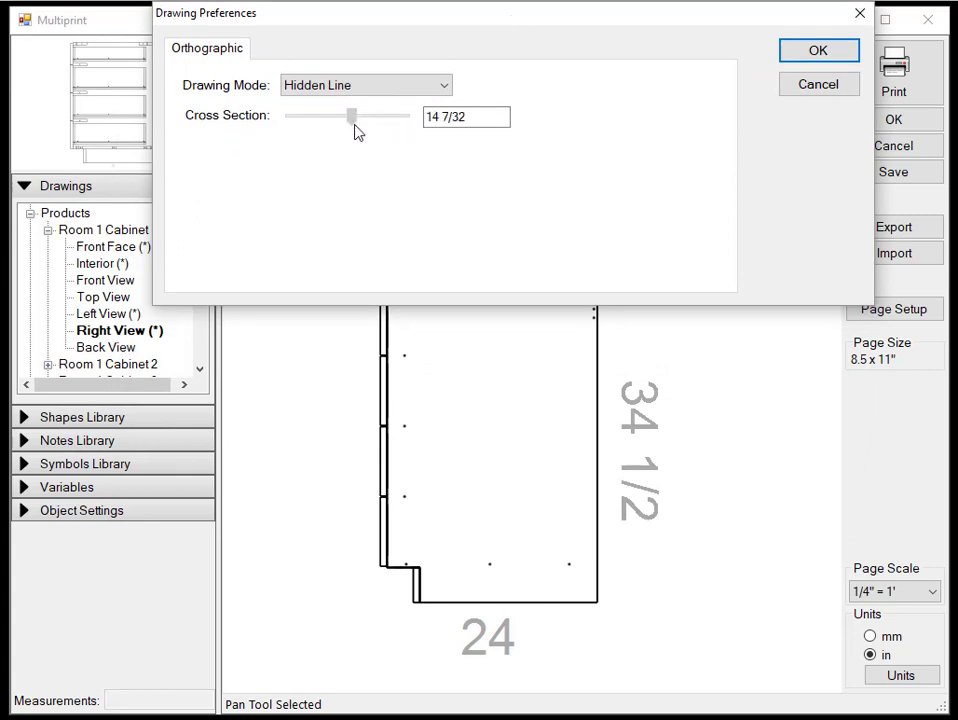
left_click(825, 57)
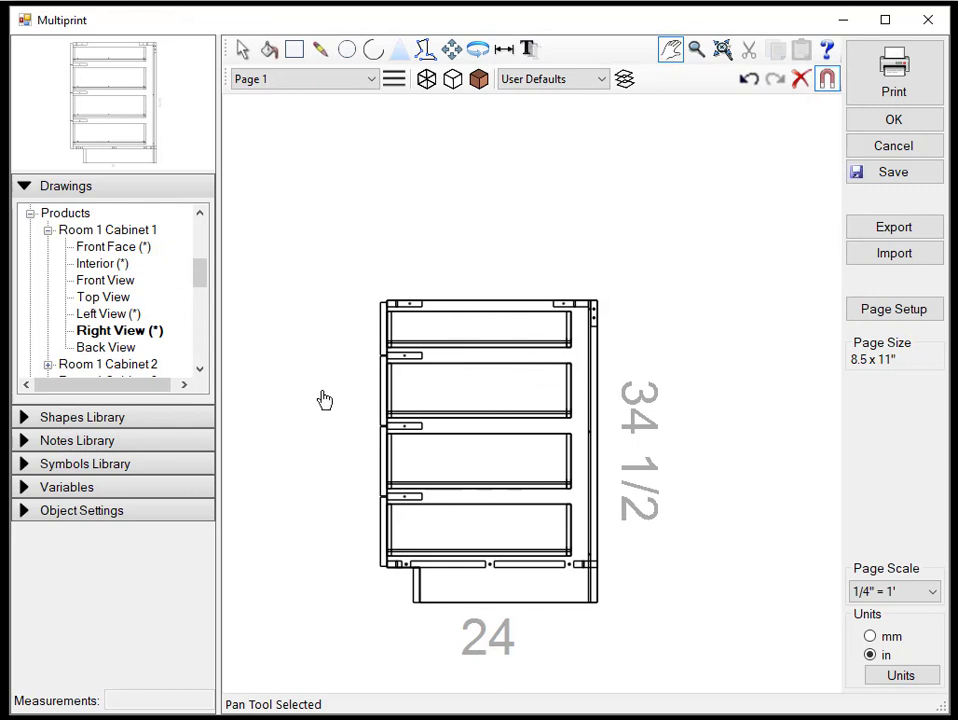
Preview the 2D/3D printouts: Mozaik Export.jpg, both Room 1 perspectives and the Room 4 perspective
left_click(724, 52)
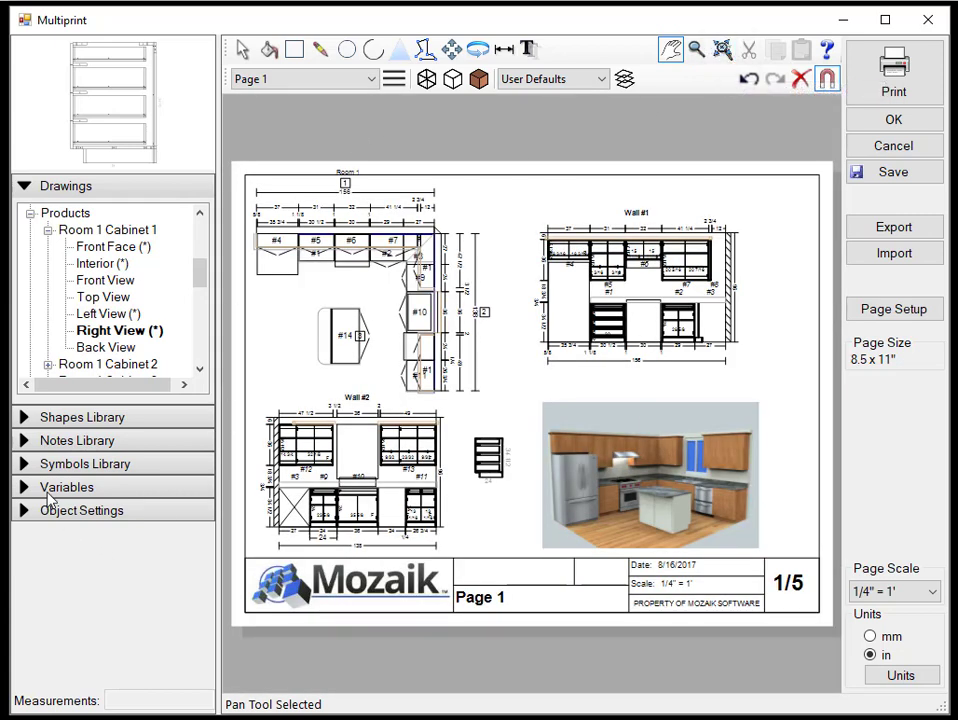
scroll(38, 368, "down", 5)
left_click(31, 348)
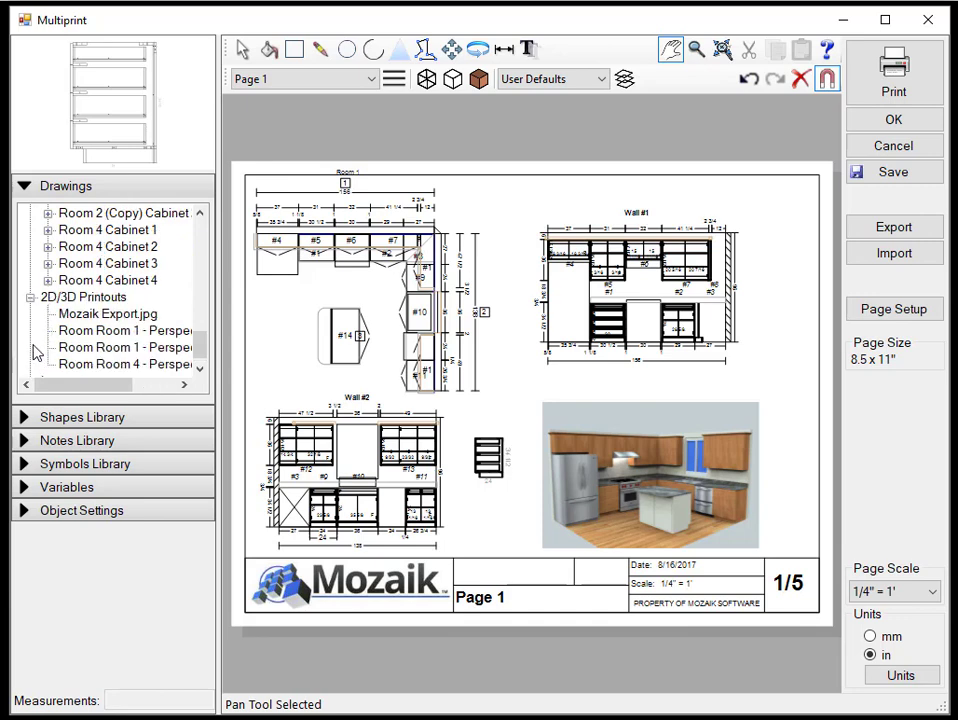
left_click(93, 316)
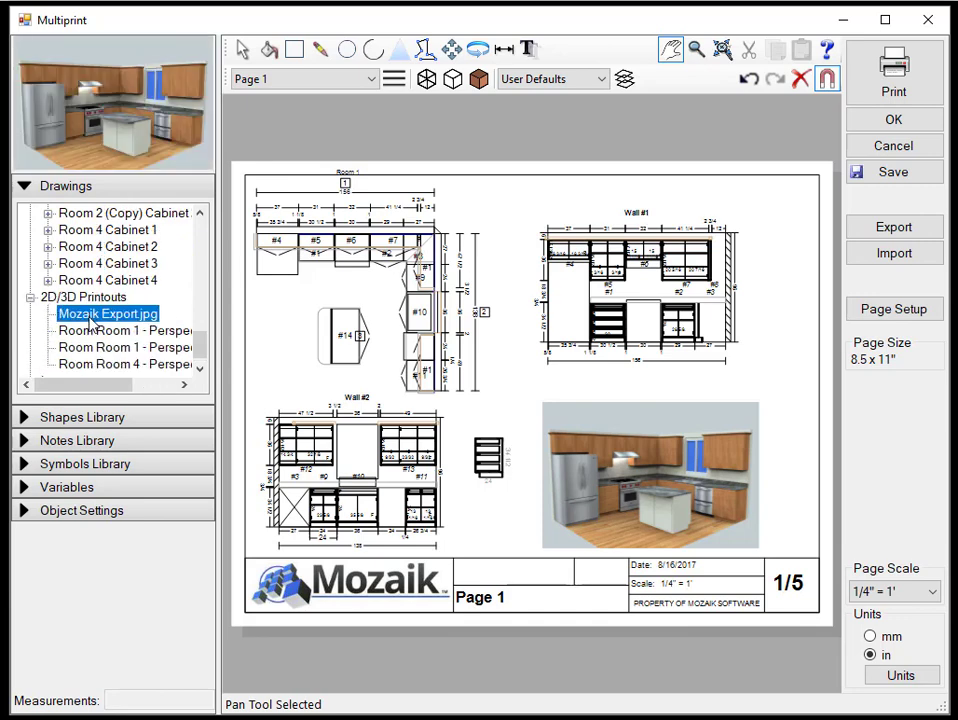
left_click(98, 333)
left_click(110, 350)
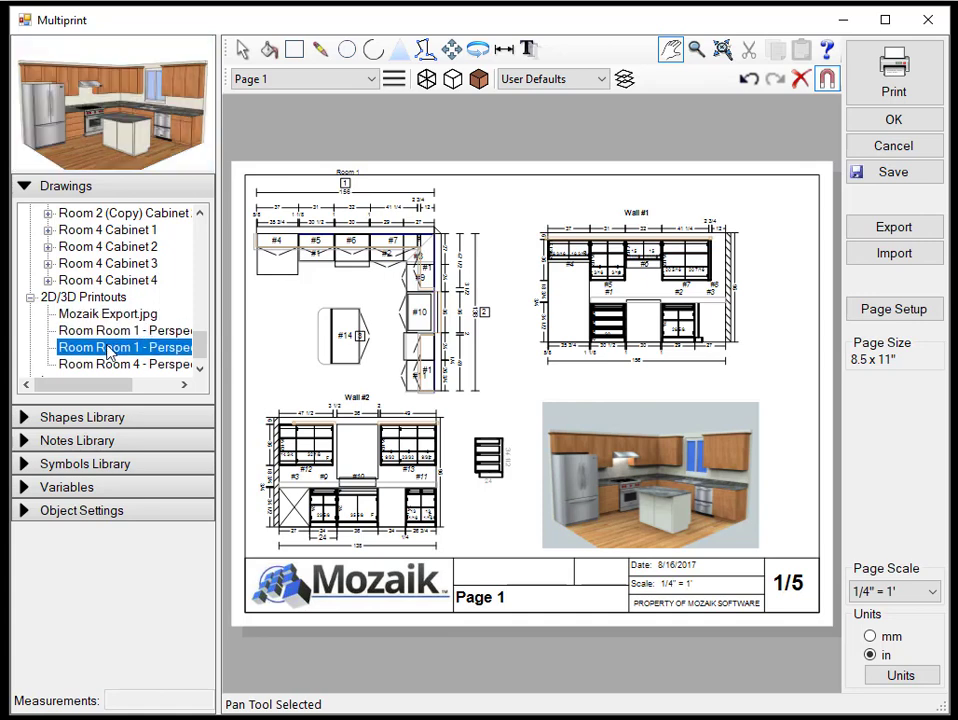
left_click(90, 364)
List the imported images and preview Mozaik GTM Logo.jpg
scroll(95, 355, "down", 1)
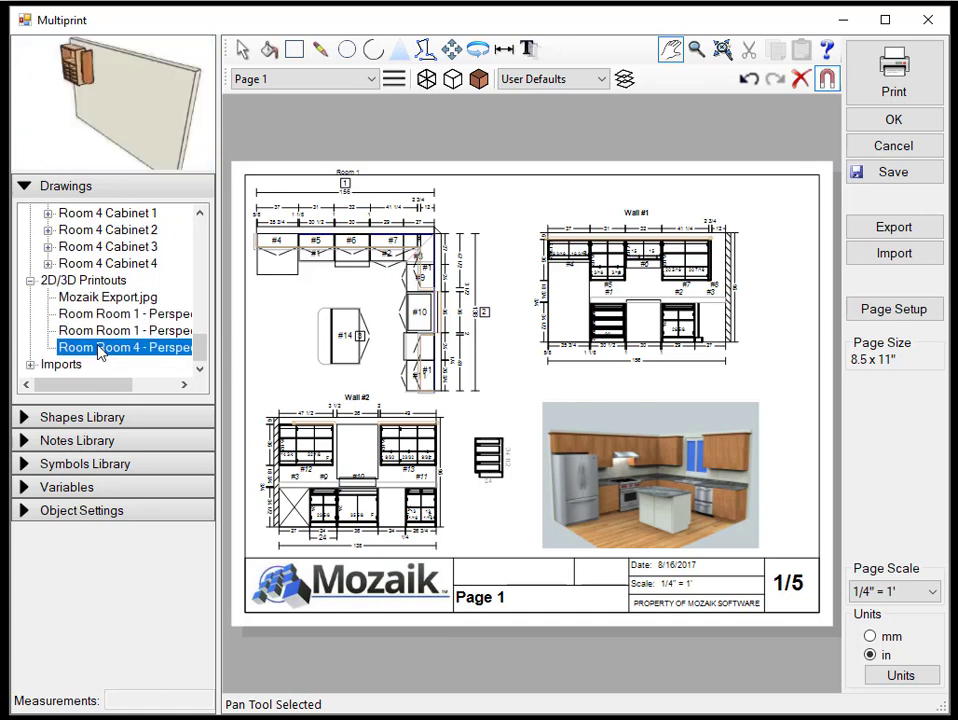
left_click(31, 365)
left_click(96, 250)
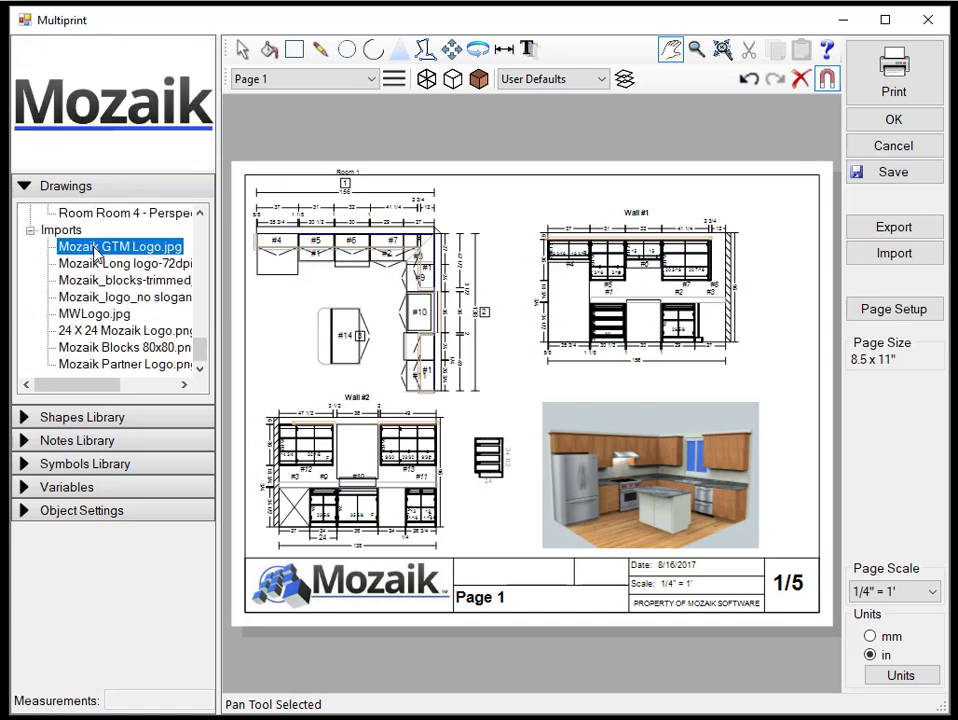
Preview the imported Mozaik-Long logo-72dpi and 24 X 24 Mozaik Logo.png images
left_click(96, 265)
left_click(80, 330)
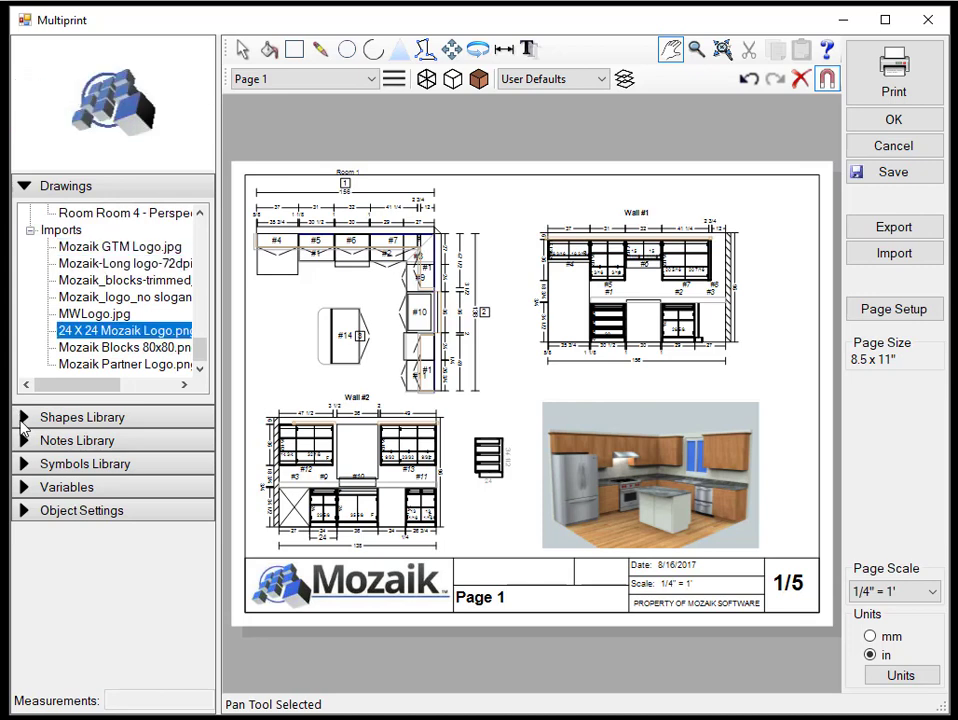
Place the Cr426 crown profile from the shapes library on Page 1, between the Room 1 plan and the Wall #1 elevation
left_click(24, 419)
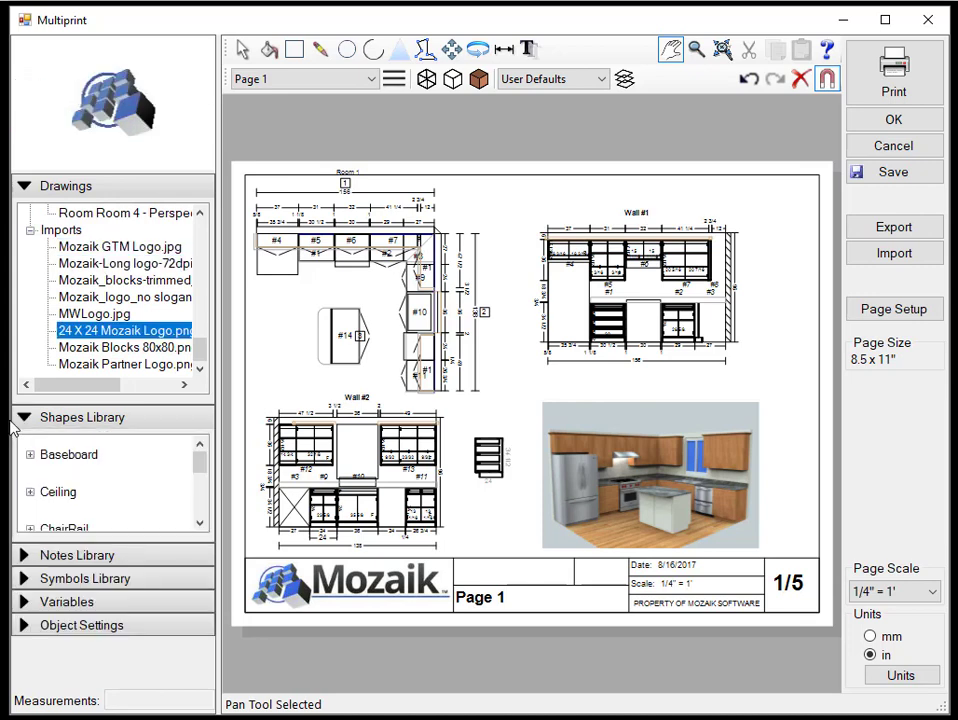
scroll(30, 458, "down", 1)
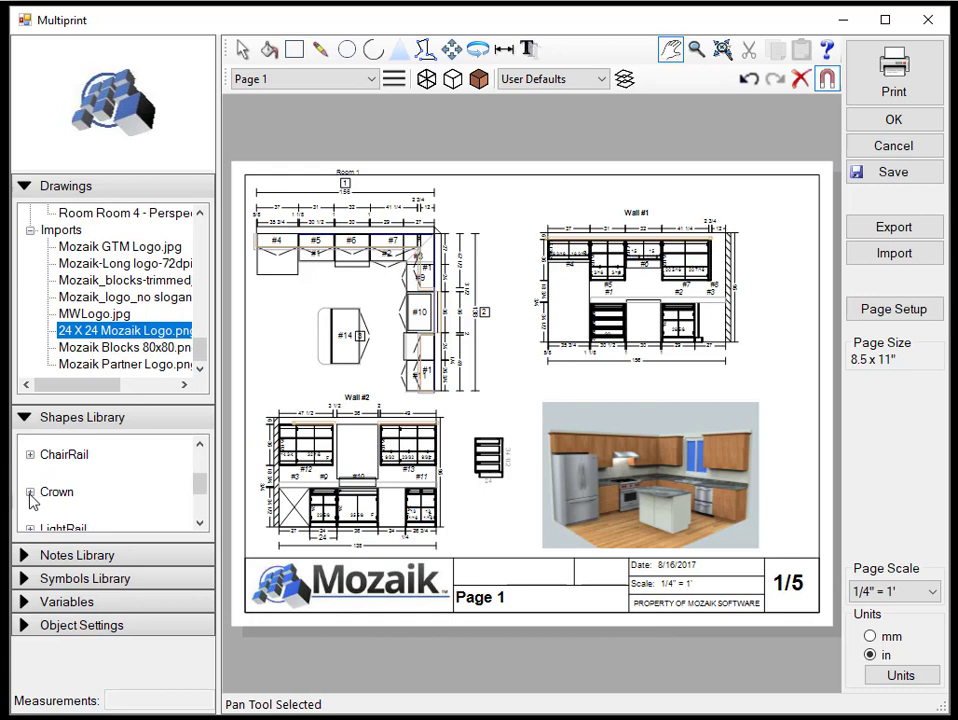
left_click(30, 492)
left_click(173, 485)
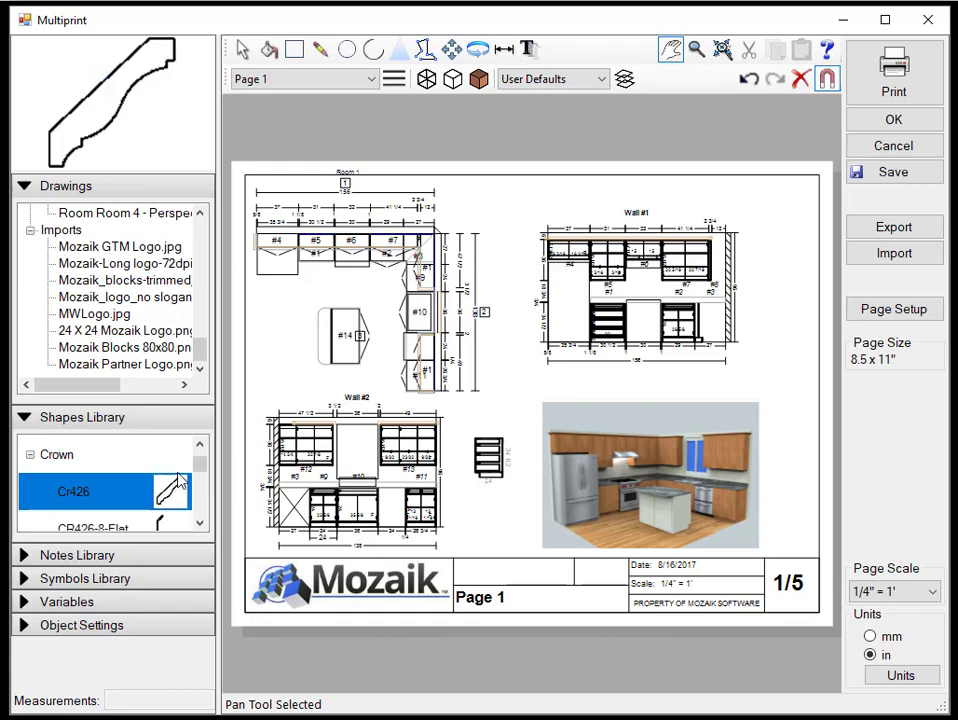
mouse_move(170, 493)
left_mouse_down()
mouse_move(487, 231)
mouse_move(503, 207)
left_mouse_up()
Enlarge the placed Cr426 crown profile to about three times its size by stretching its lower-right and upper-left corners
scroll(505, 204, "up", 2)
scroll(505, 205, "up", 8)
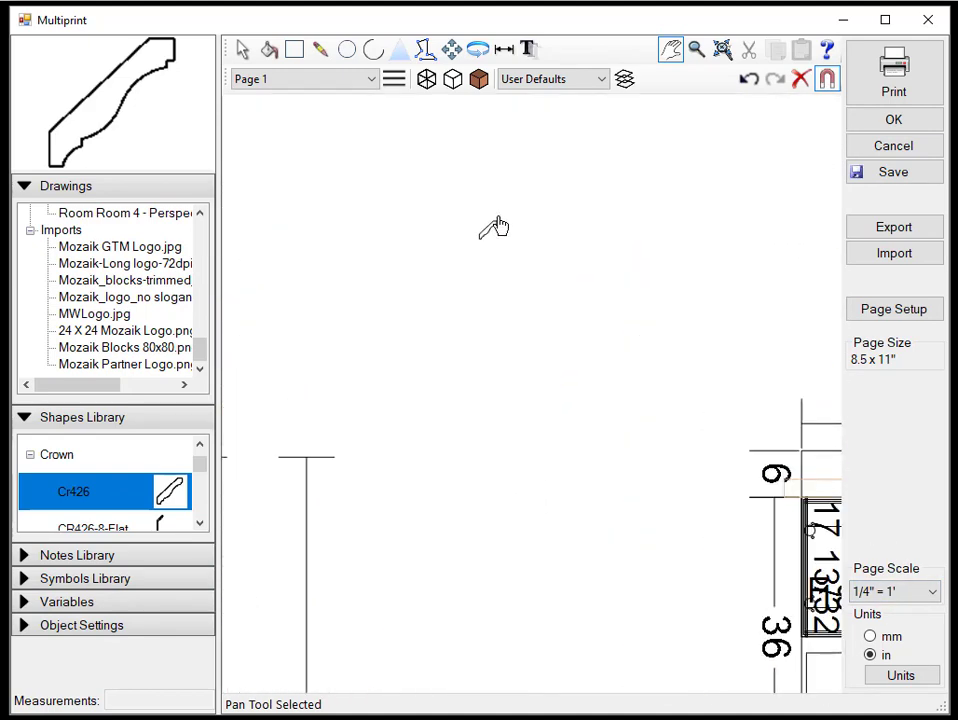
scroll(490, 236, "up", 2)
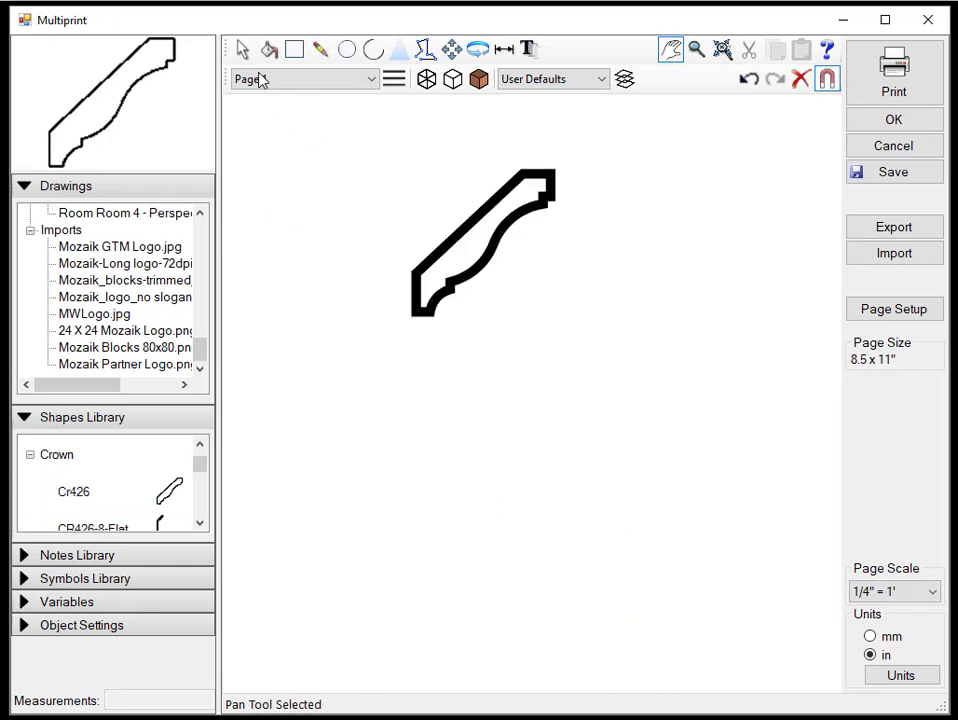
left_click(244, 55)
left_click(459, 254)
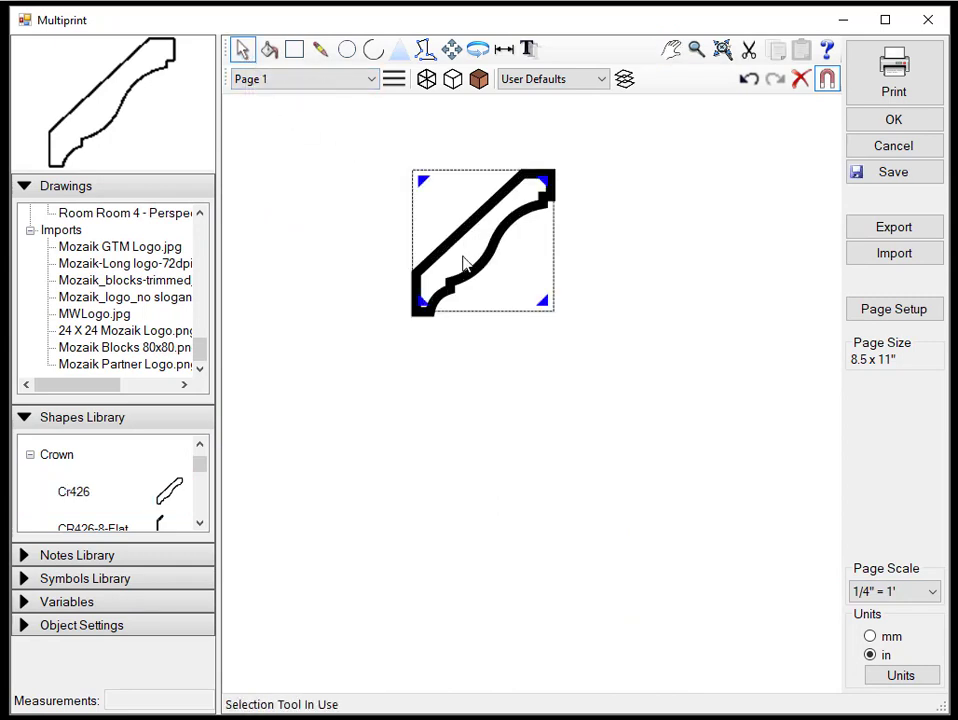
left_click_drag(545, 311, 741, 505)
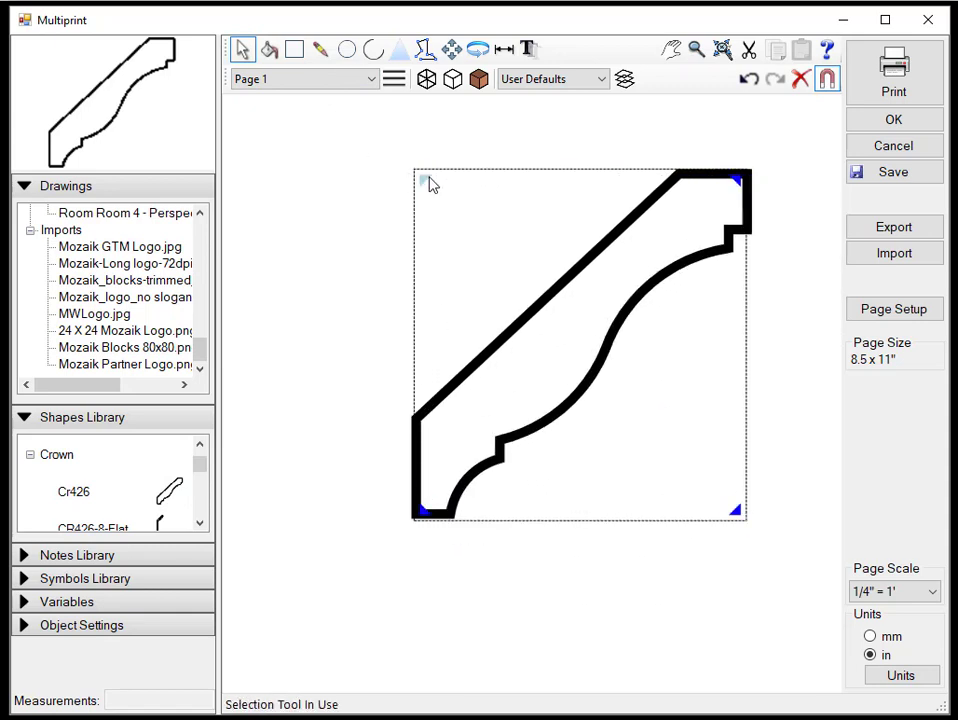
left_click_drag(418, 176, 359, 160)
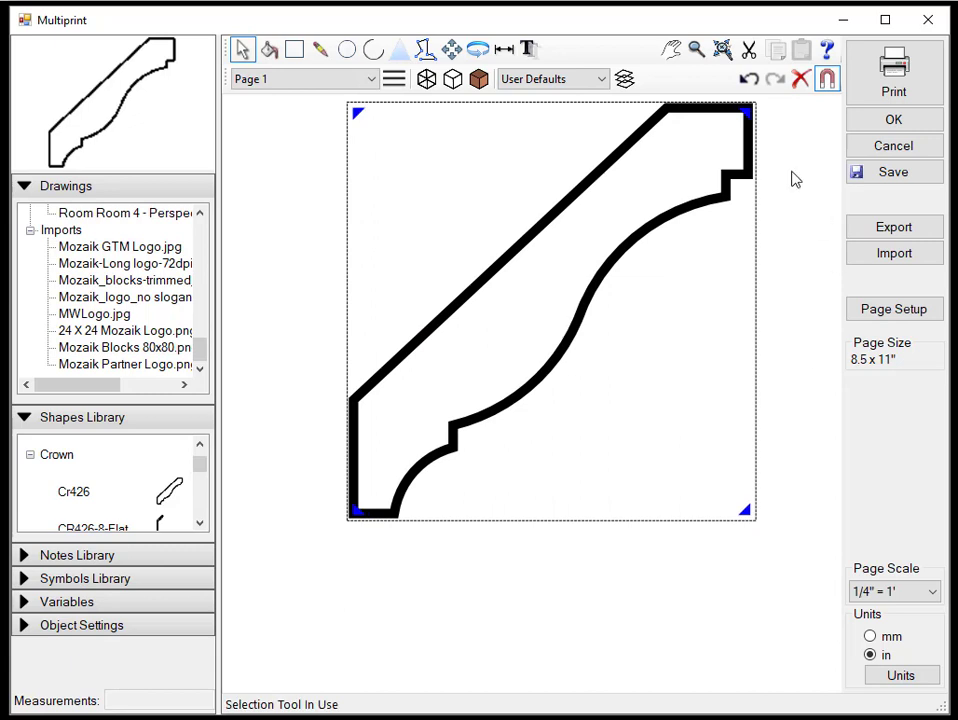
Place the Example note from the notes library twice near the page's upper-right corner, above and beside the Wall #1 title
left_click(24, 422)
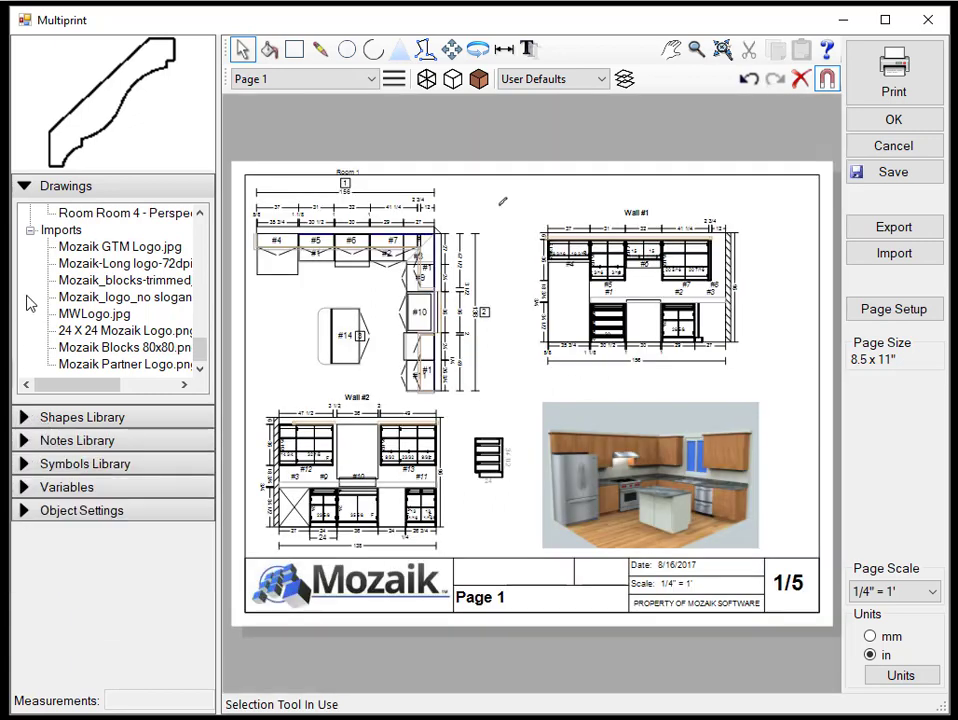
left_click(24, 186)
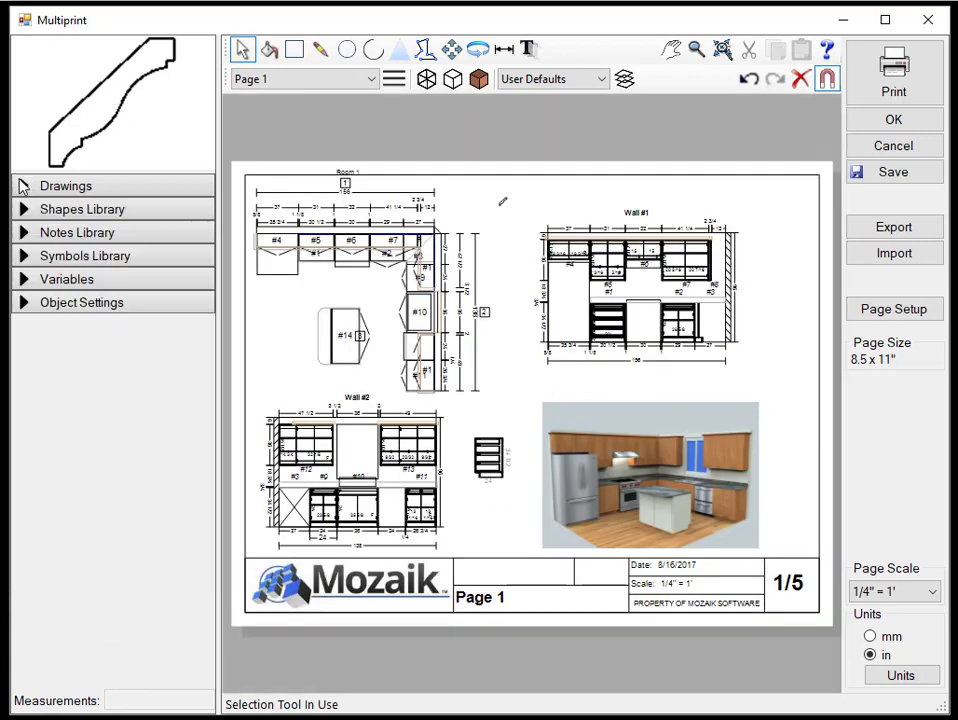
left_click(25, 233)
left_click(65, 262)
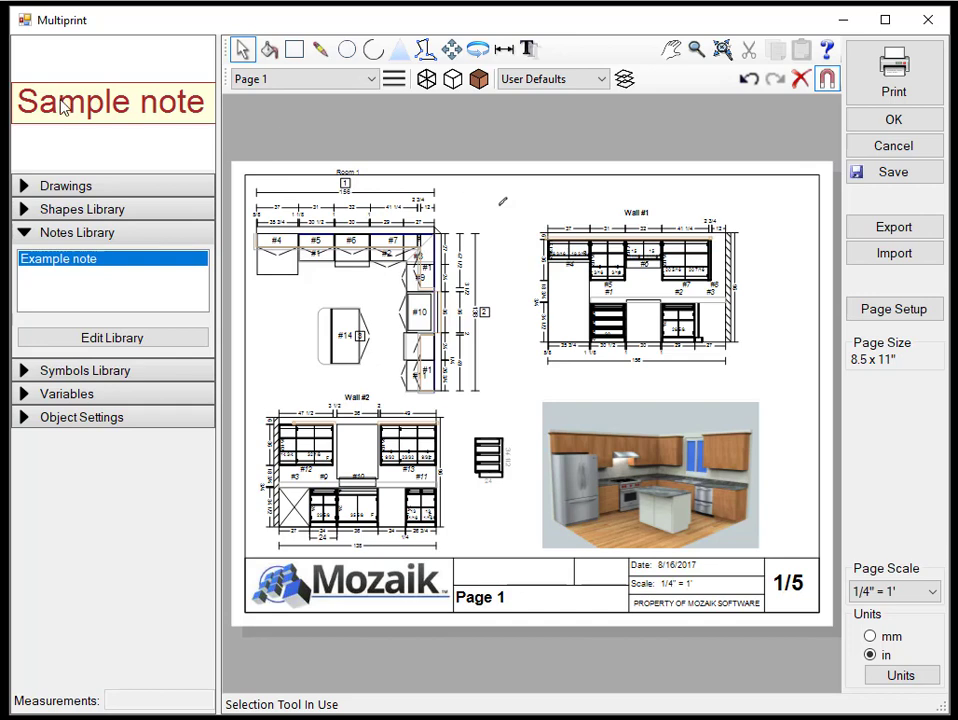
left_click_drag(96, 105, 741, 190)
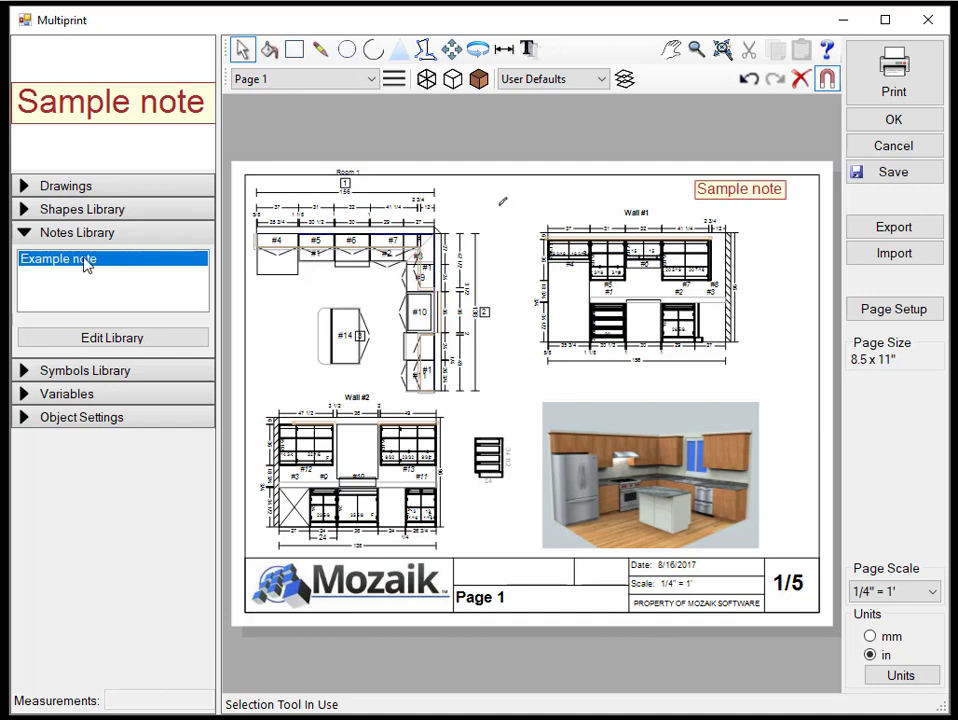
left_click_drag(53, 263, 779, 228)
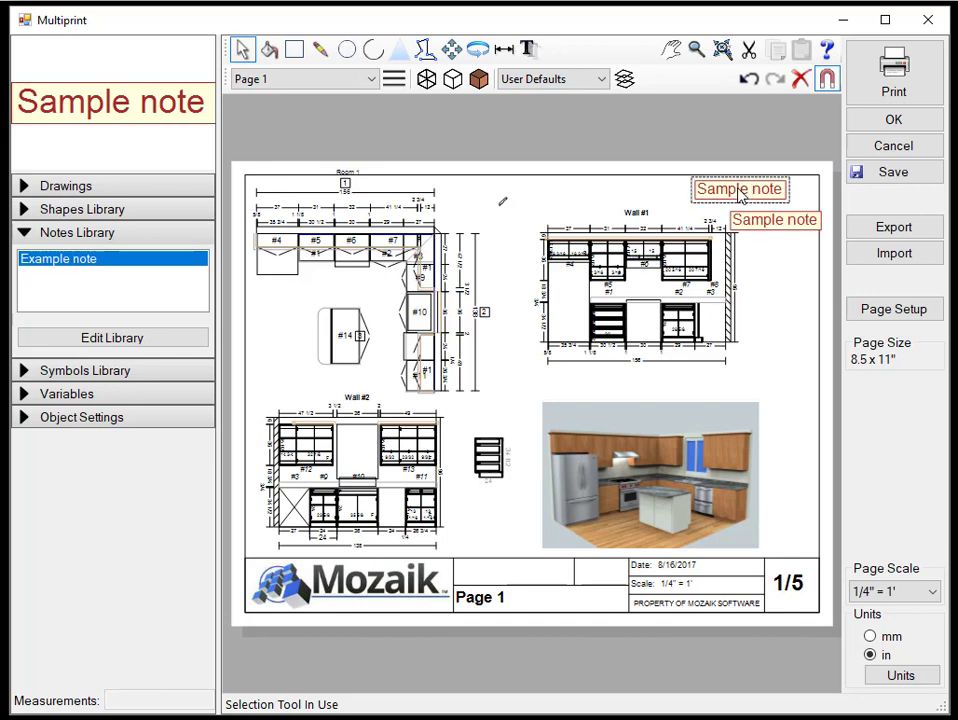
View the text and format options of the upper sample note and close them without changes
right_click(740, 195)
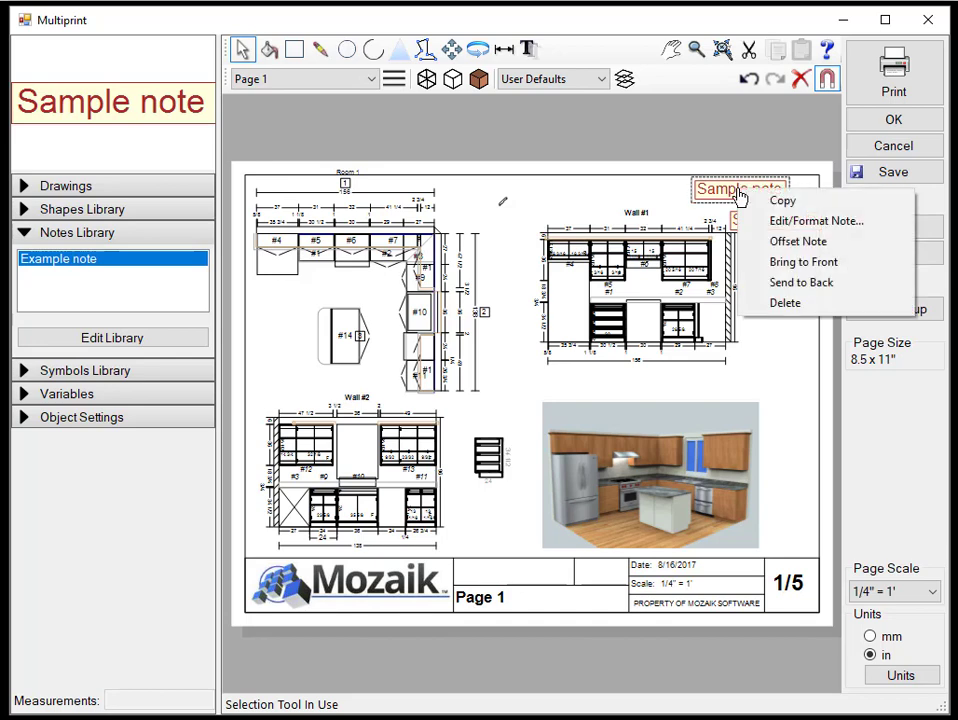
left_click(805, 222)
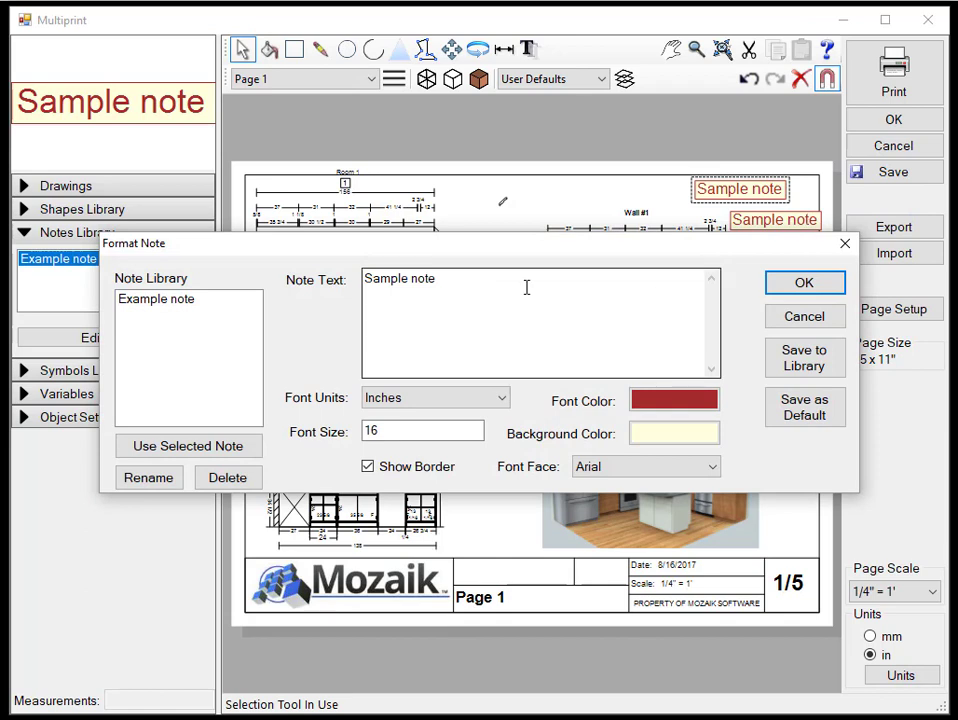
left_click(812, 322)
Add a symbols library category named Architectural Symbols
left_click(28, 258)
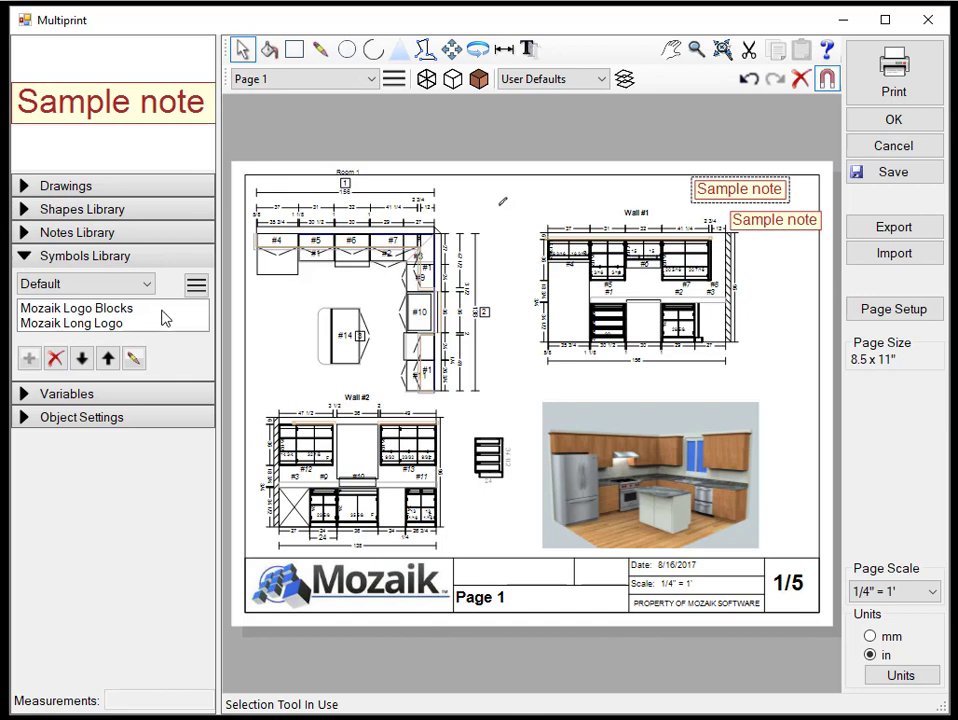
left_click(197, 287)
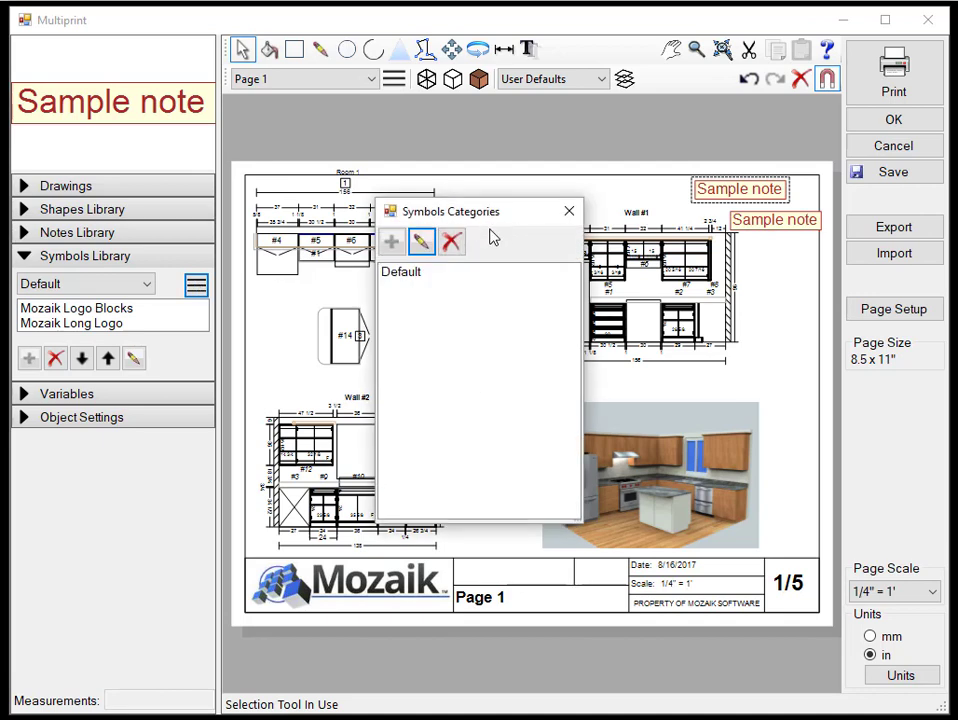
left_click(389, 243)
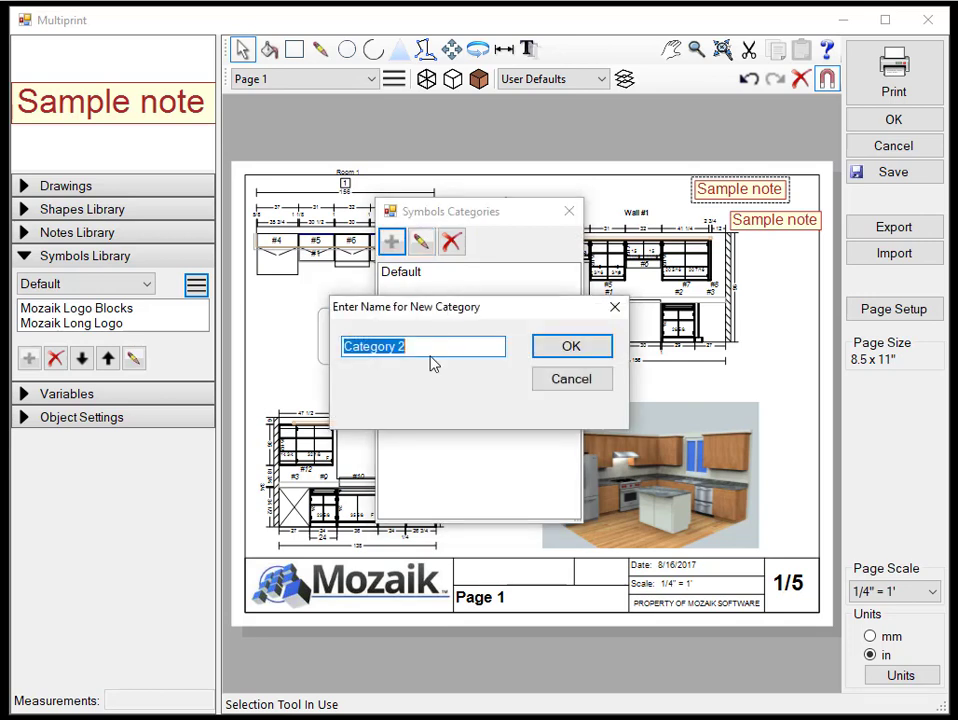
type("Architectural Symbols")
key("Return")
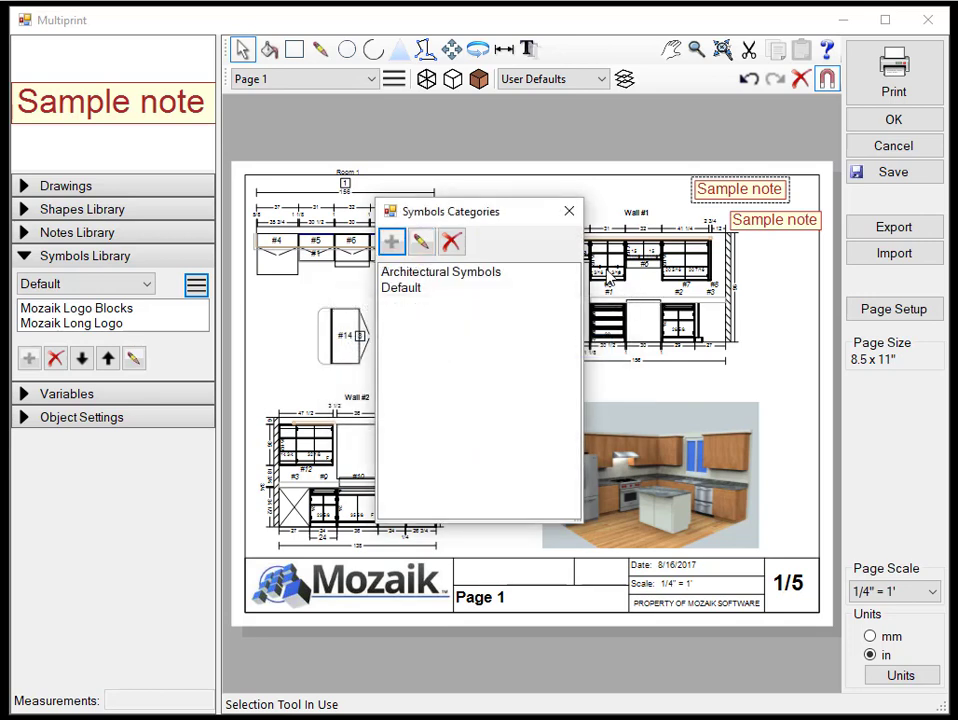
left_click(447, 276)
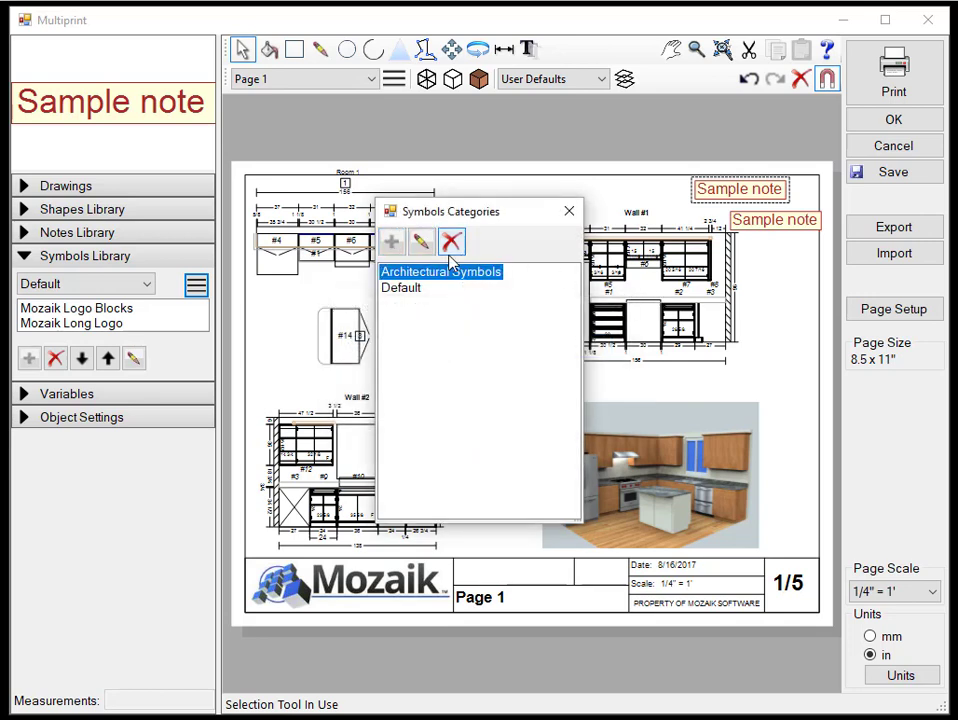
left_click(569, 211)
Switch the symbols library to the Architectural Symbols category and deselect the note on the page
left_click(148, 287)
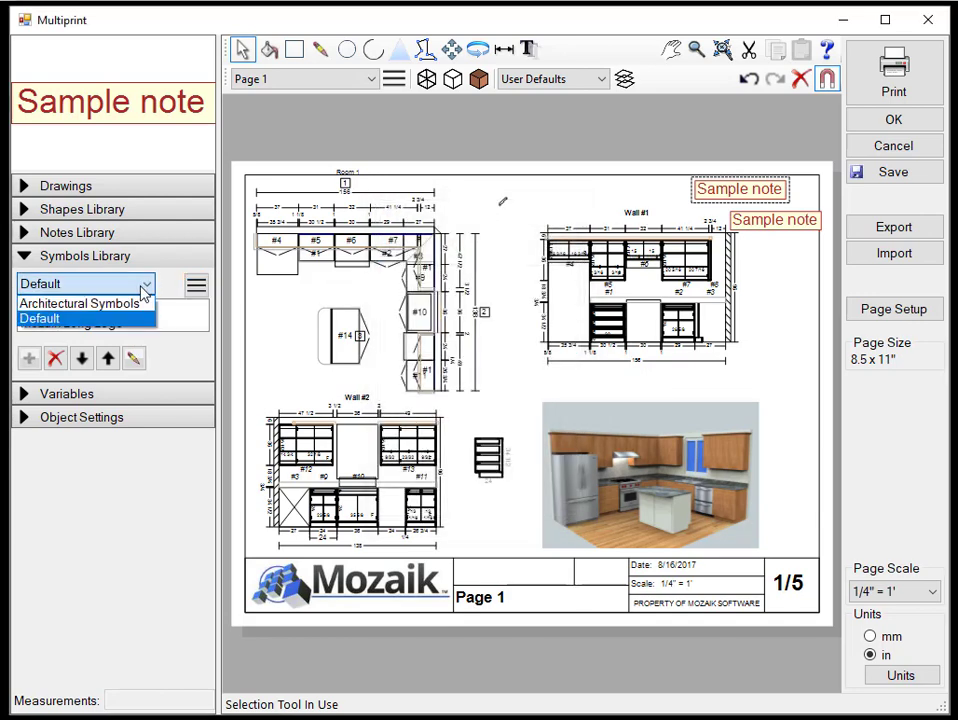
left_click(126, 302)
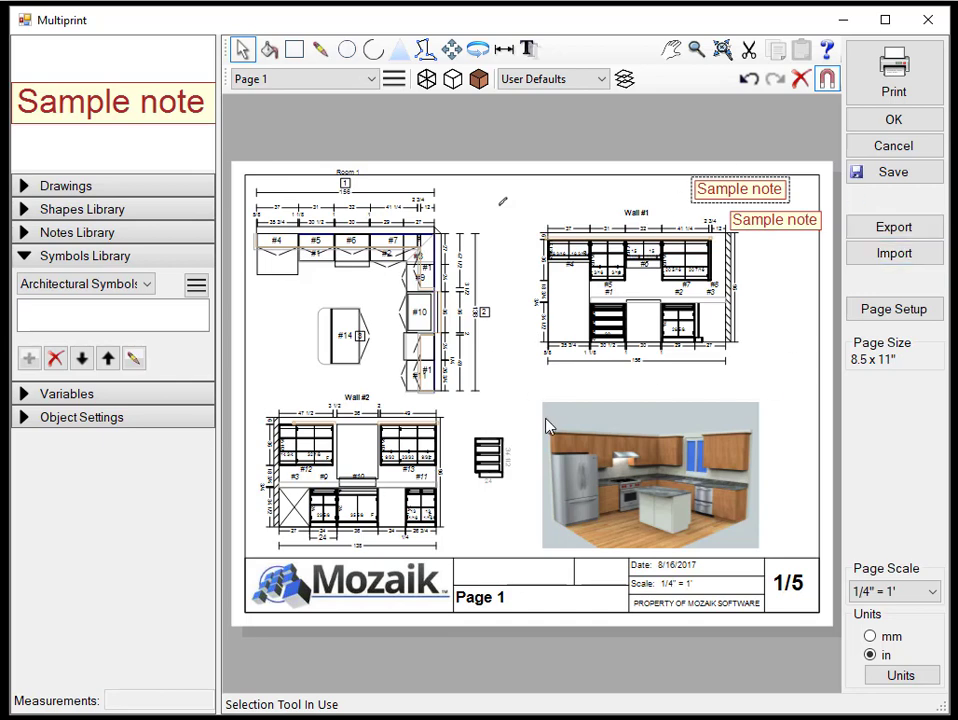
left_click(398, 588)
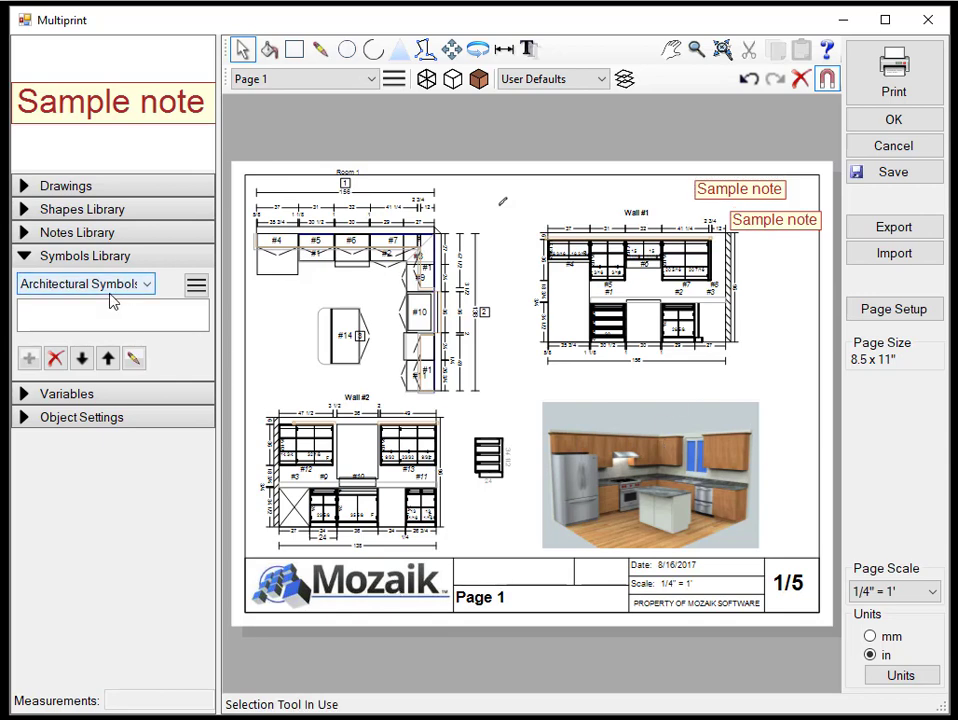
List the variable categories and examine the date, scale and page number fields in the page's title block
left_click(85, 256)
left_click(40, 281)
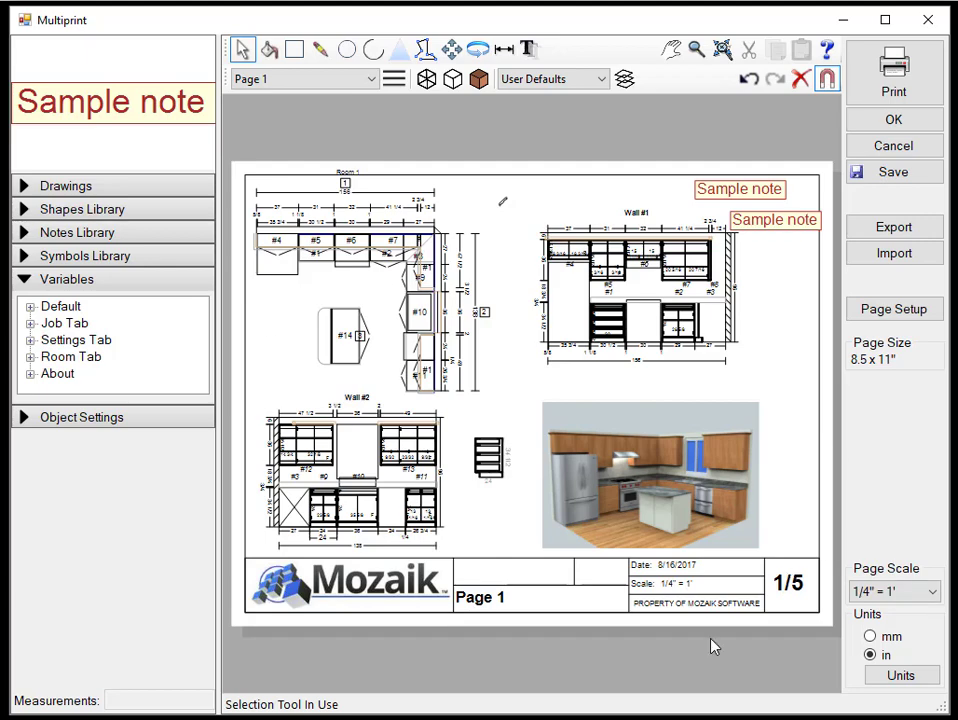
scroll(728, 626, "up", 3)
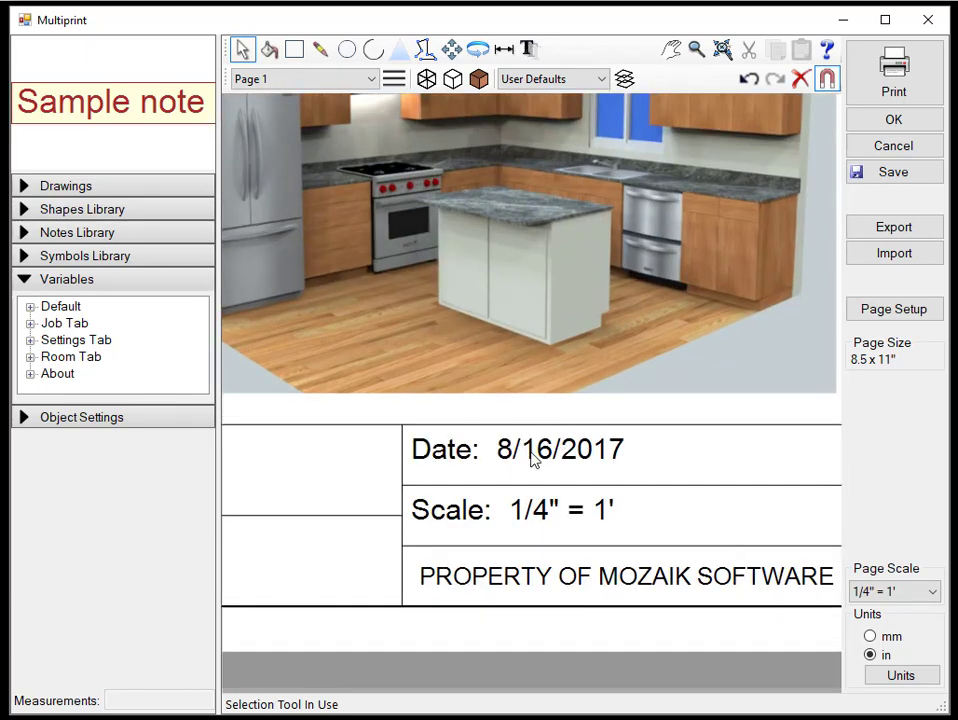
scroll(440, 545, "down", 3)
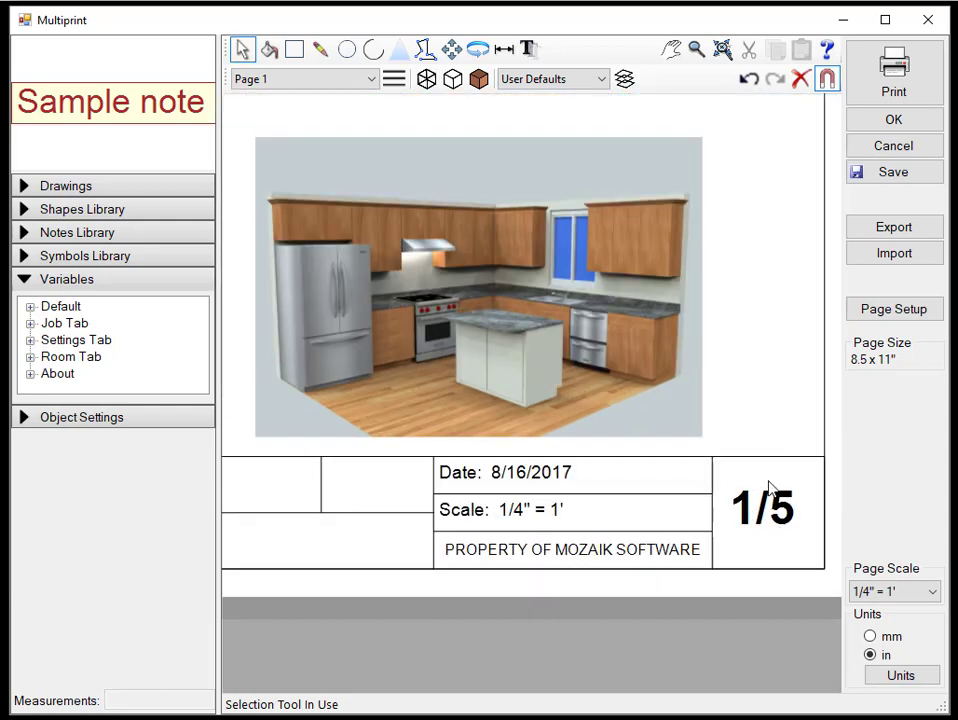
Open the current title block for editing and examine the variables behind its date, scale and page number
right_click(718, 492)
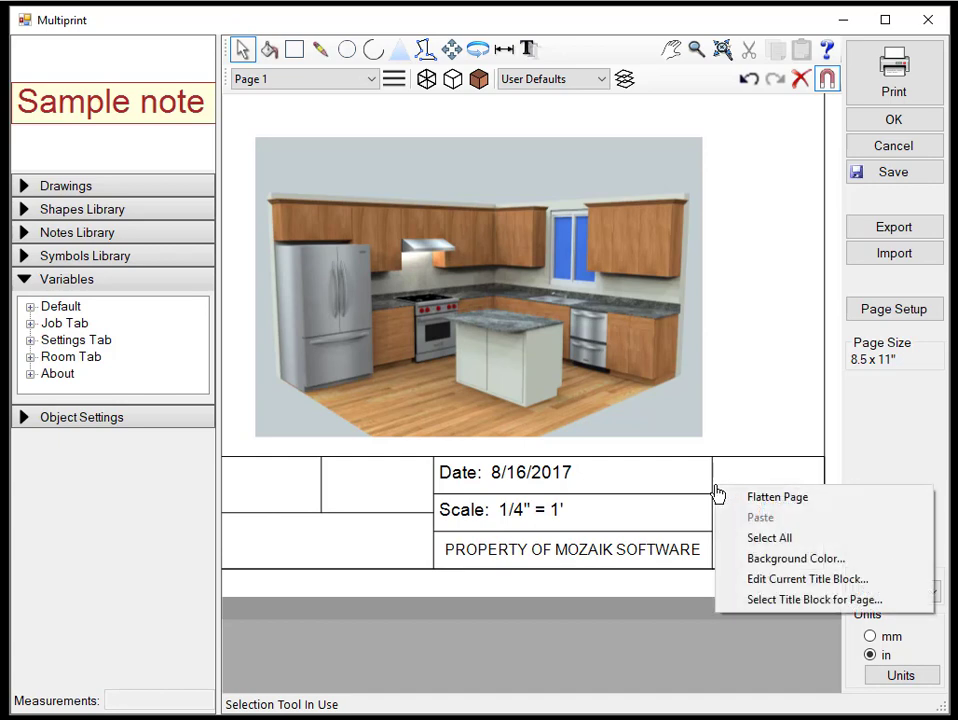
left_click(853, 579)
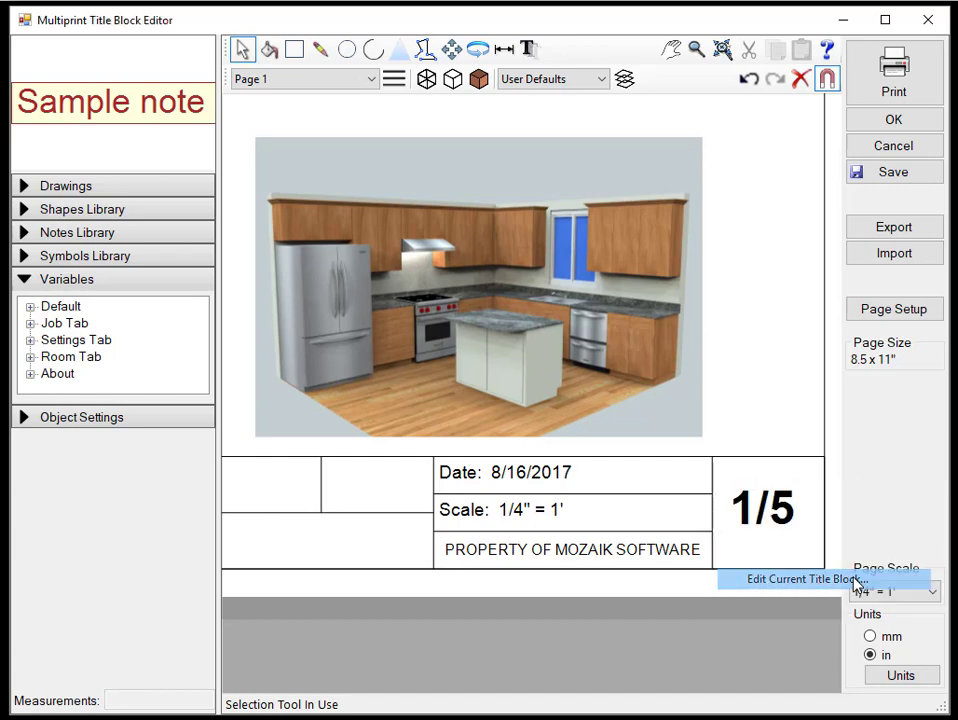
scroll(806, 383, "up", 5)
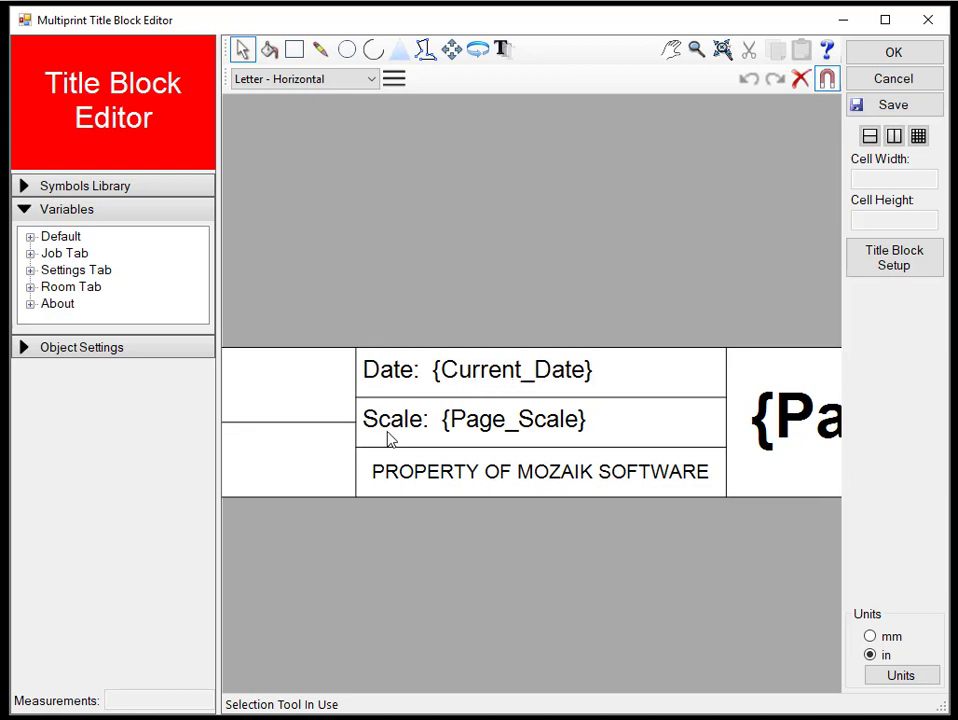
scroll(408, 477, "down", 5)
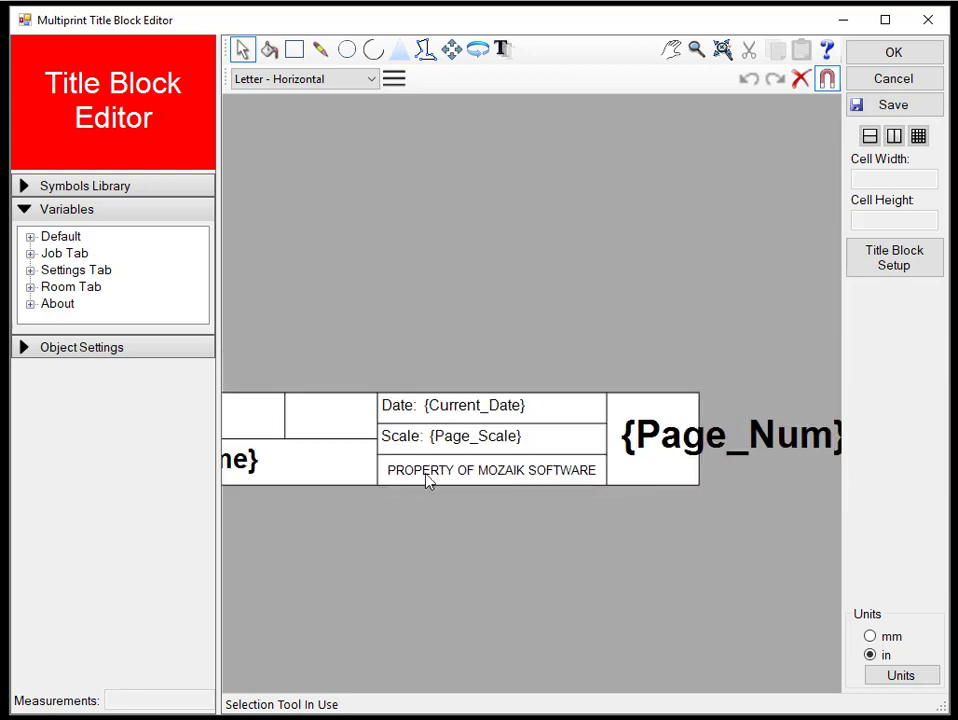
scroll(778, 457, "up", 1)
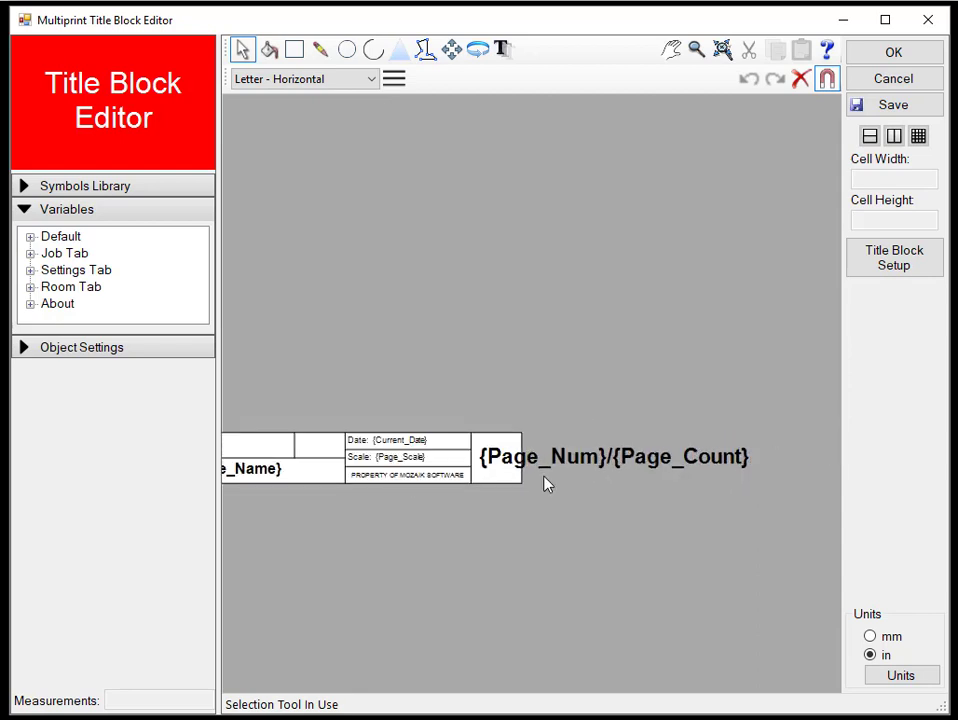
scroll(658, 468, "up", 1)
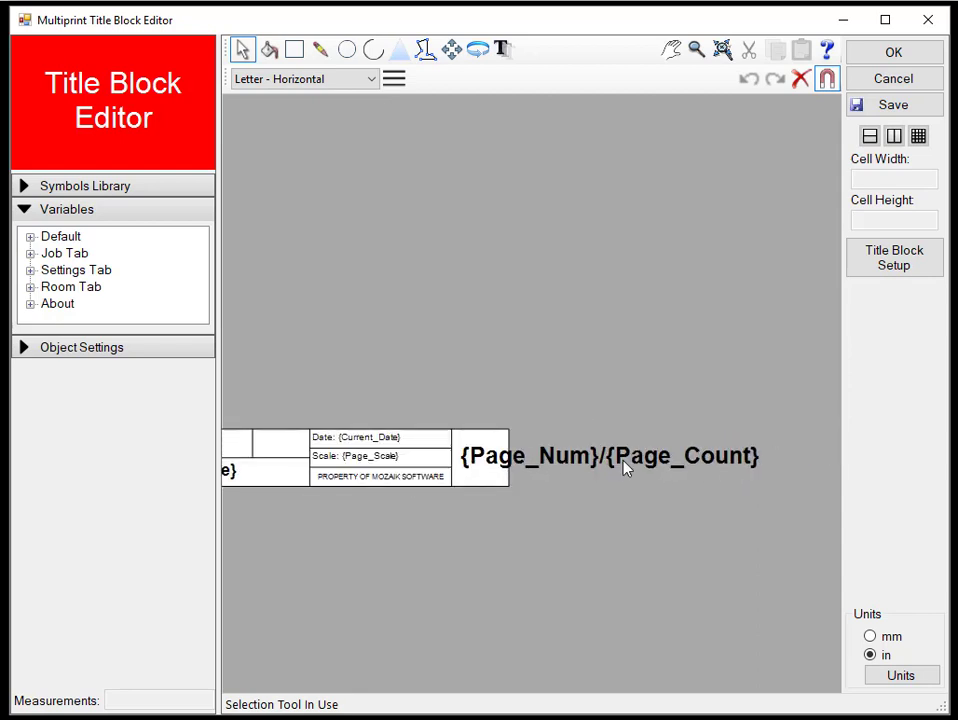
Browse the Default and Job Tab variables available for the title block
left_click(30, 237)
scroll(31, 244, "down", 3)
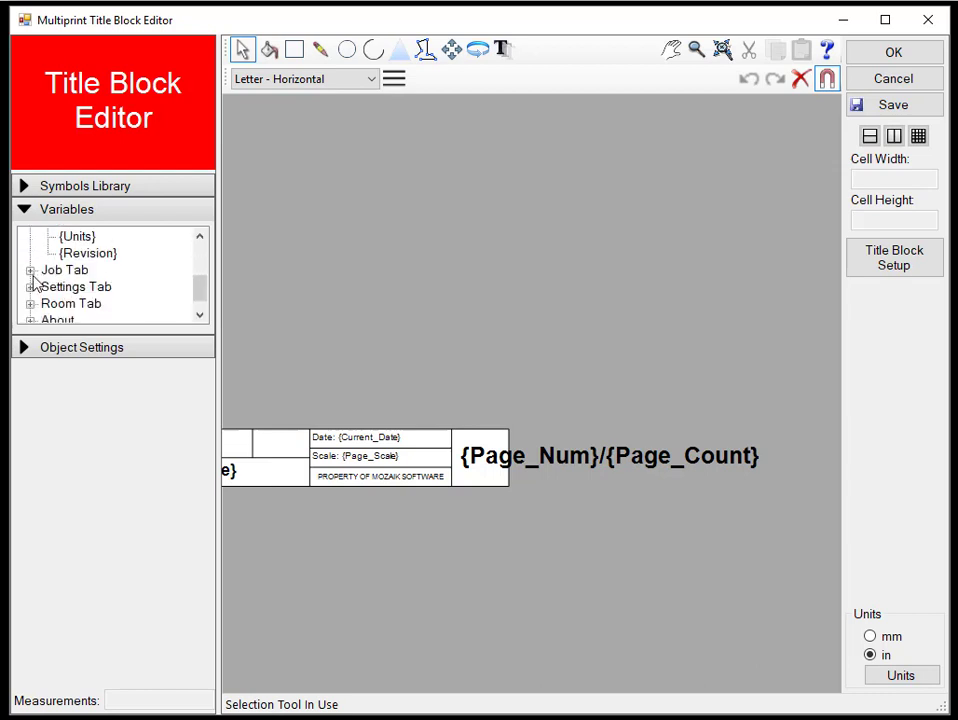
left_click(31, 271)
scroll(34, 276, "down", 2)
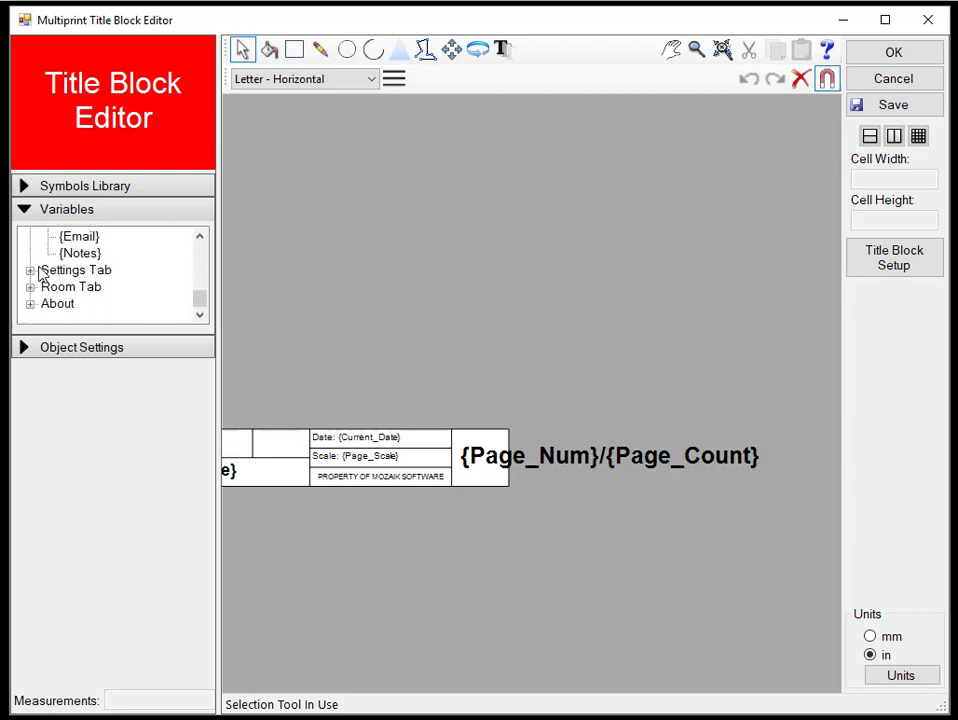
Browse the Settings Tab variables, including the Order Entry group and its room settings, and close the variables list
left_click(31, 270)
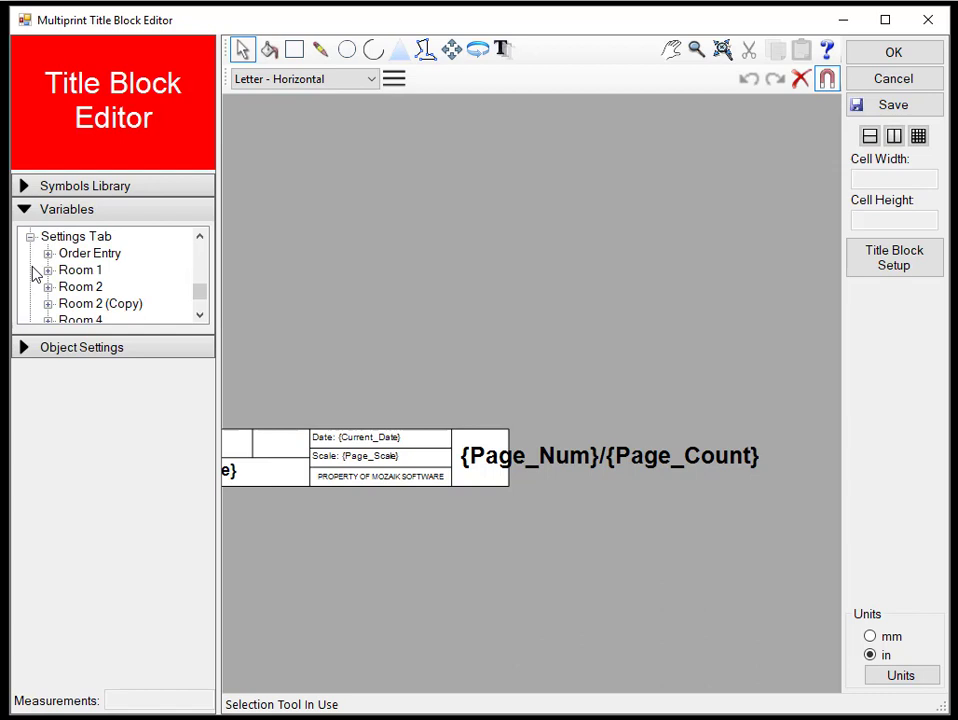
left_click(47, 253)
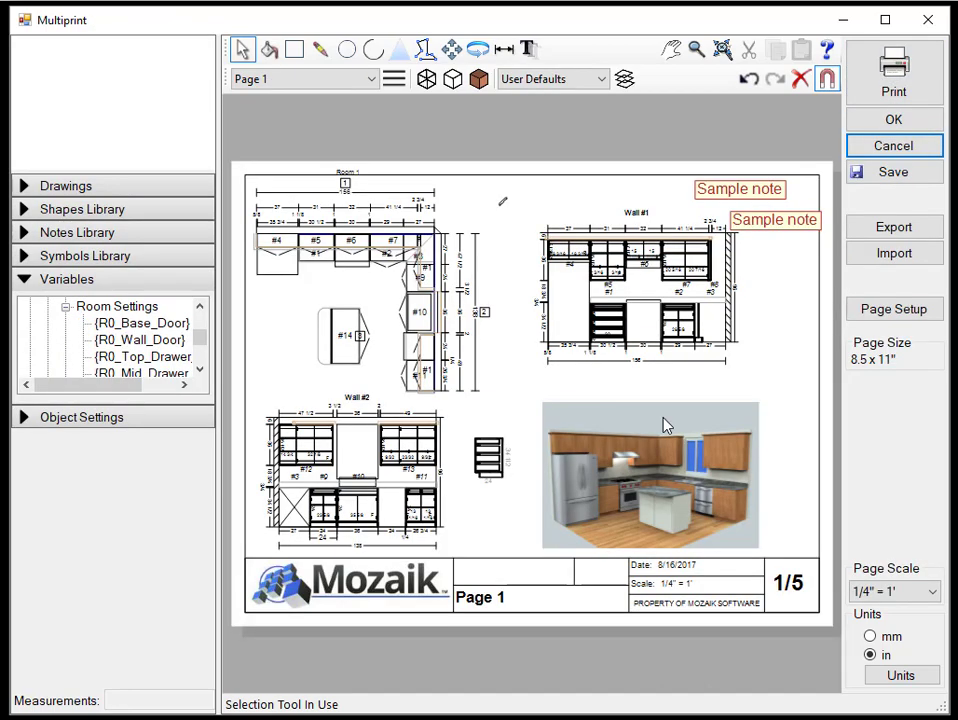
left_click(25, 279)
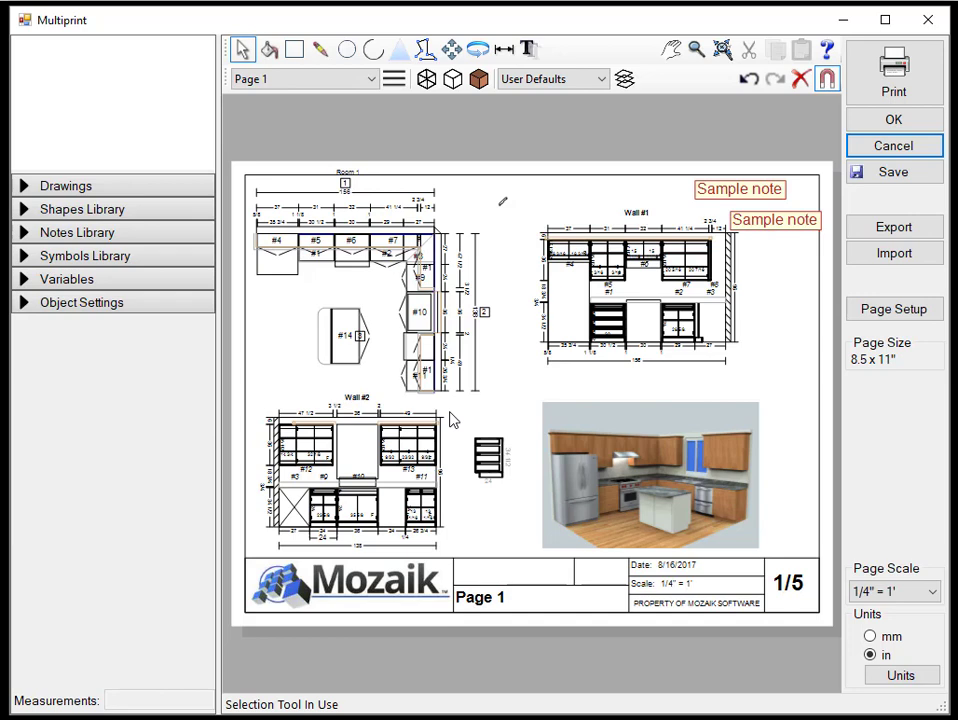
With the object settings shown, add a text box between the floor plan and Wall #1 reading "Sample Text" and "paragraphs" on separate lines
left_click(25, 304)
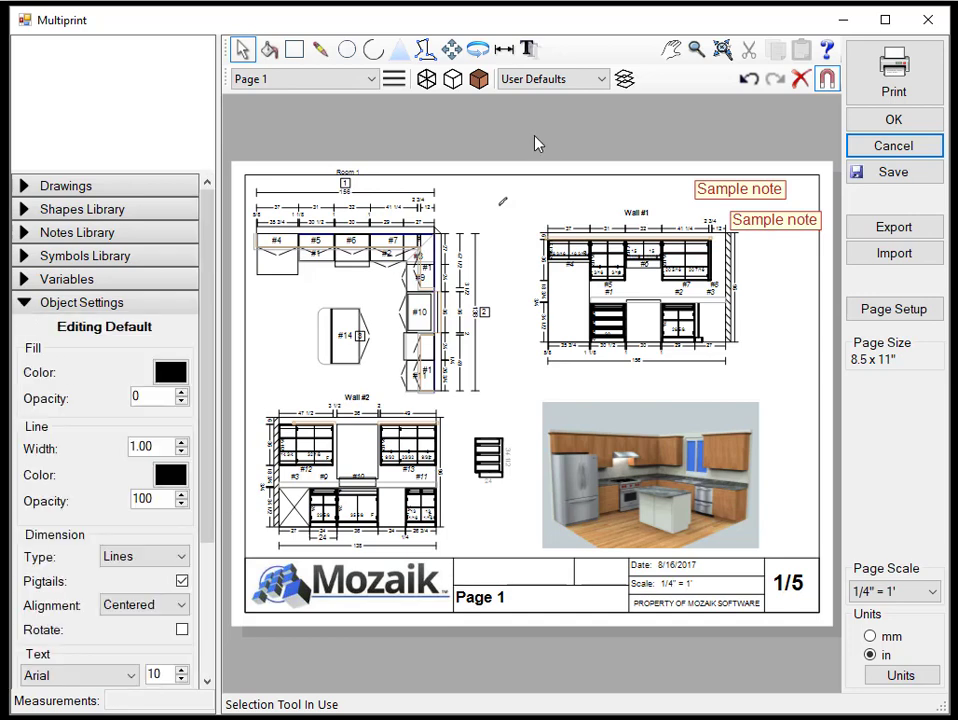
left_click(529, 50)
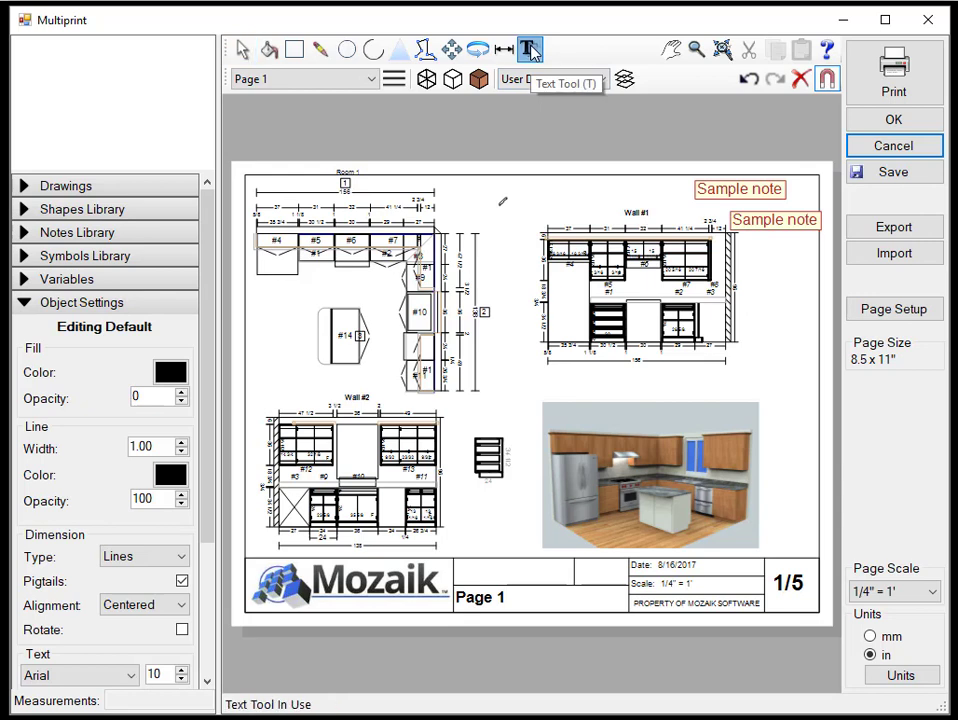
left_click(517, 176)
left_click_drag(666, 214, 670, 205)
type("S")
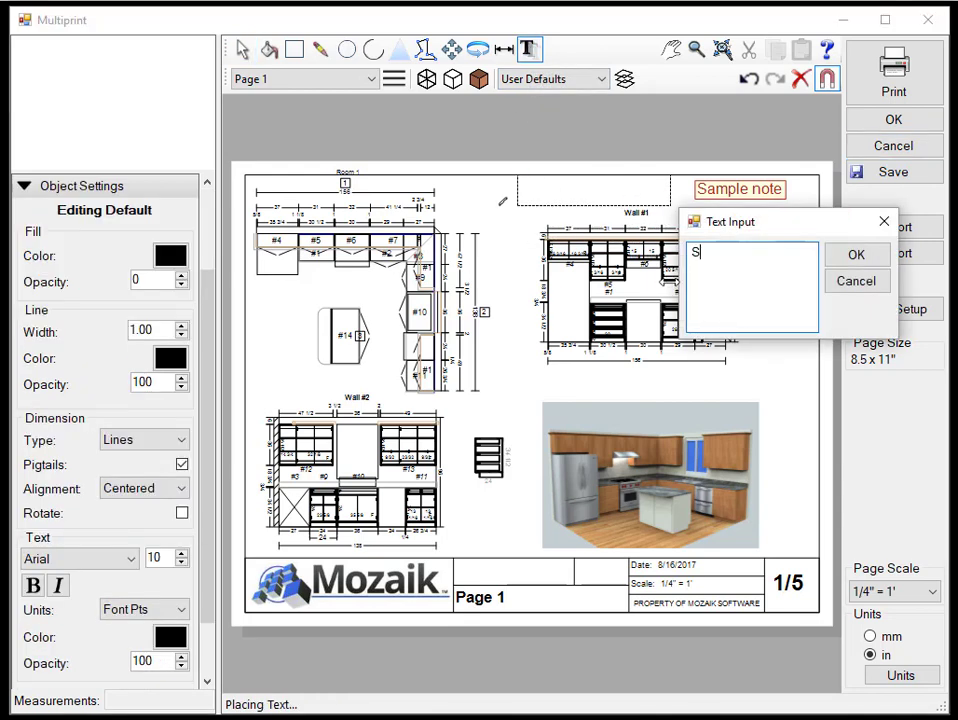
type("Am")
key("BackSpace")
type("ample Text")
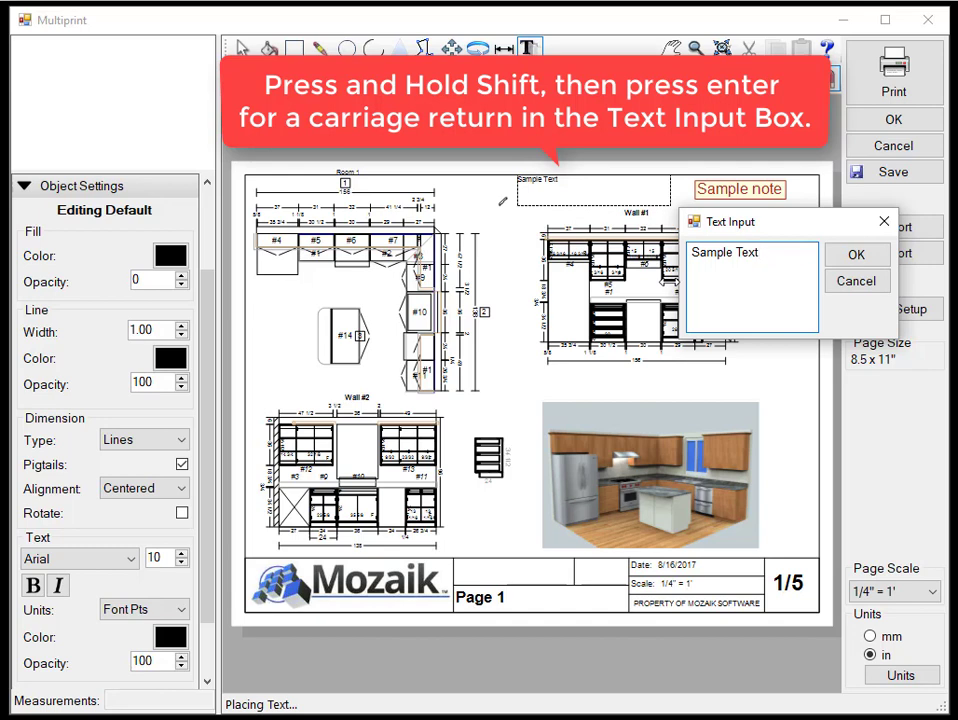
key("shift+Return")
type("paragraphs")
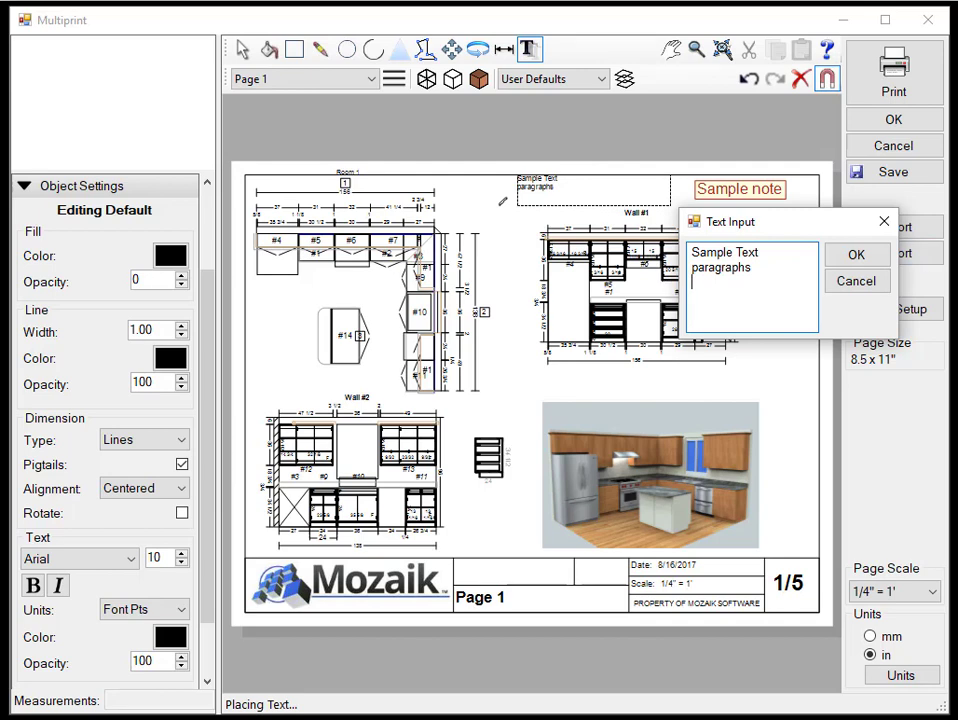
left_click(857, 256)
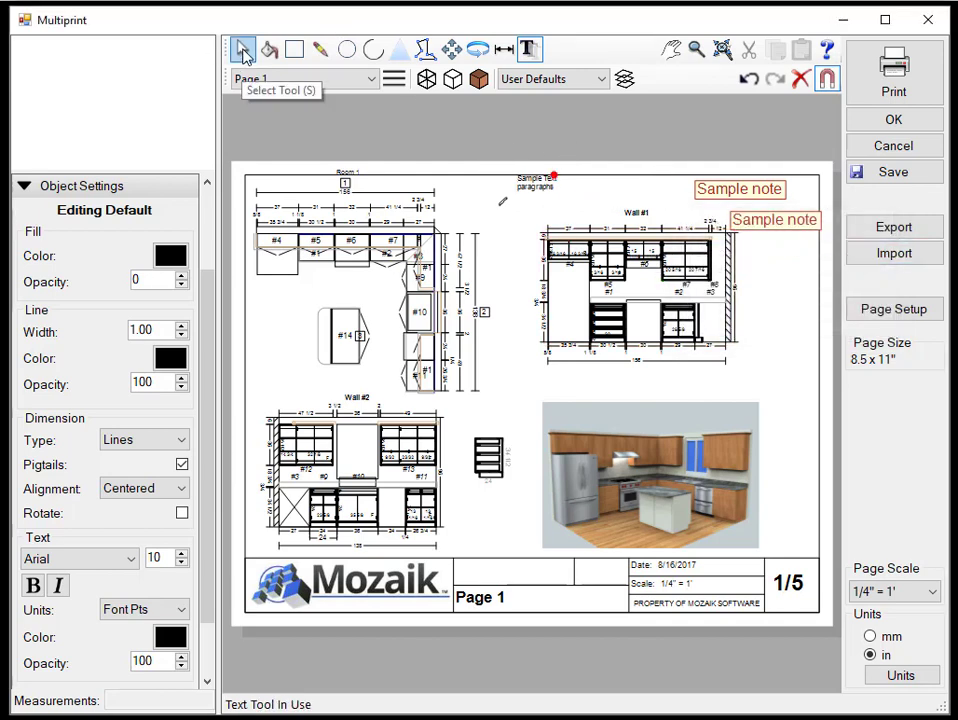
Select the Sample Text box and enlarge it down and to the left, toward the floor plan
left_click(244, 52)
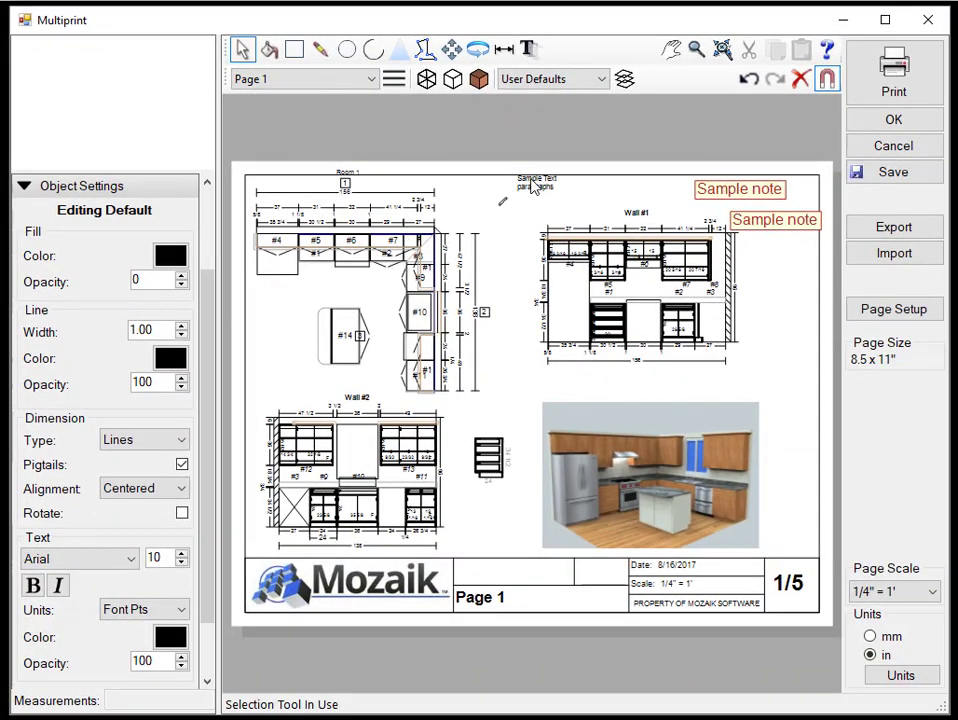
left_click(536, 190)
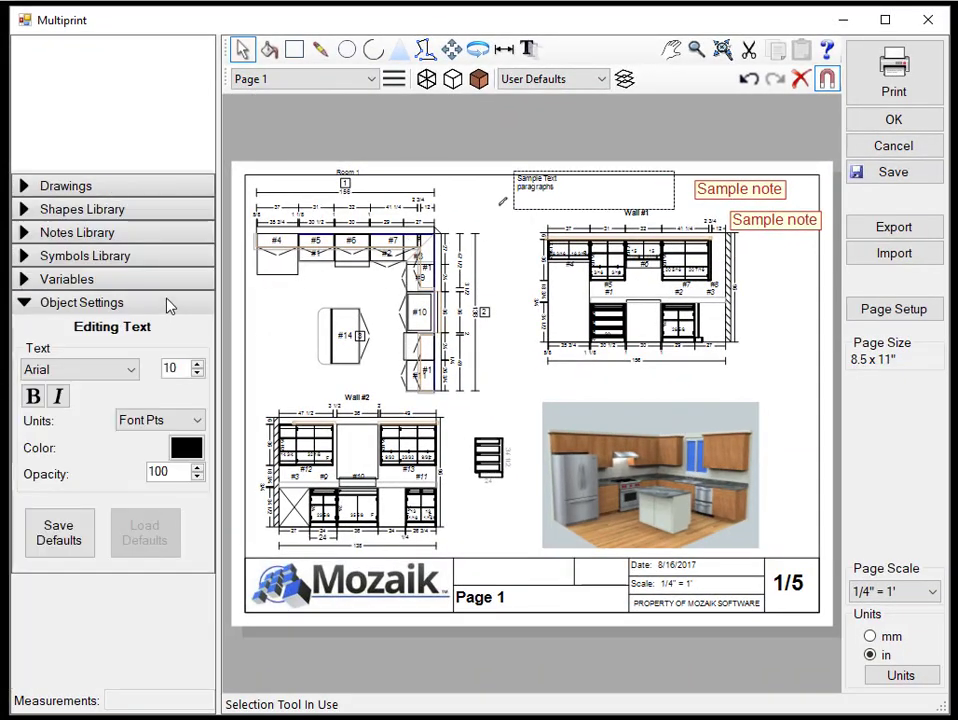
left_click(530, 189)
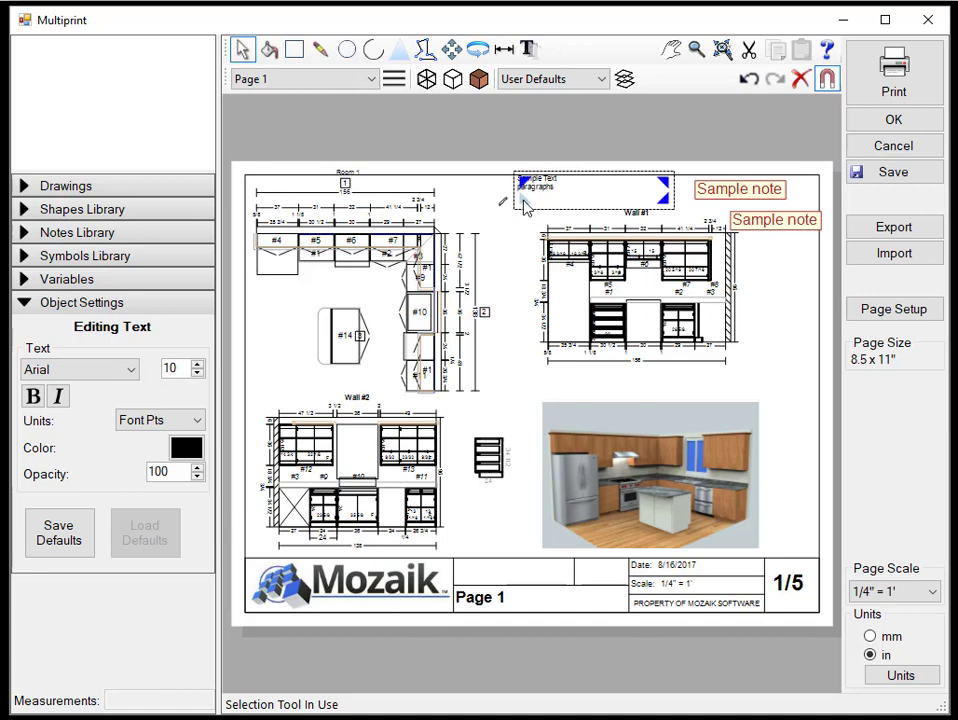
left_click_drag(487, 228, 468, 236)
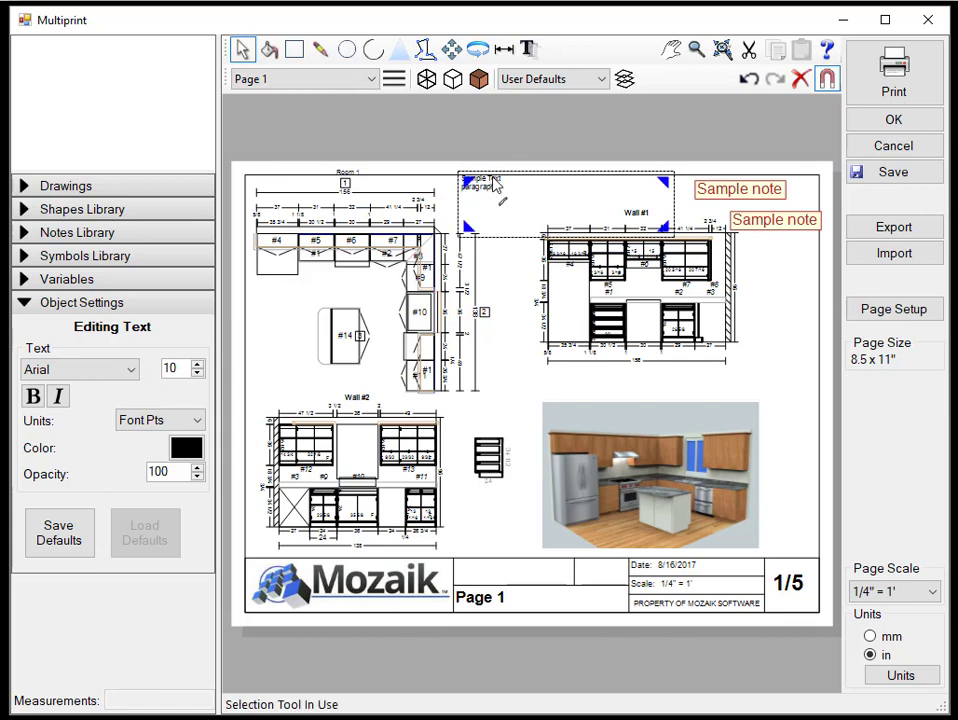
Set the selected text's font to Calibri and its size to 24 points
left_click(133, 372)
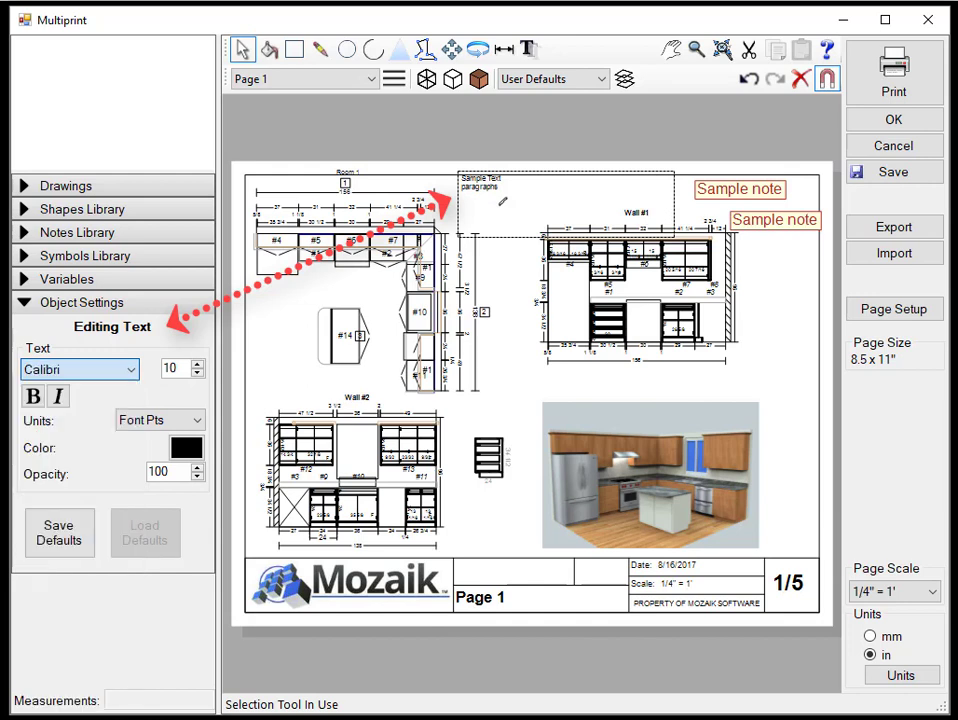
left_click(196, 364)
left_click(196, 364)
left_click(197, 365)
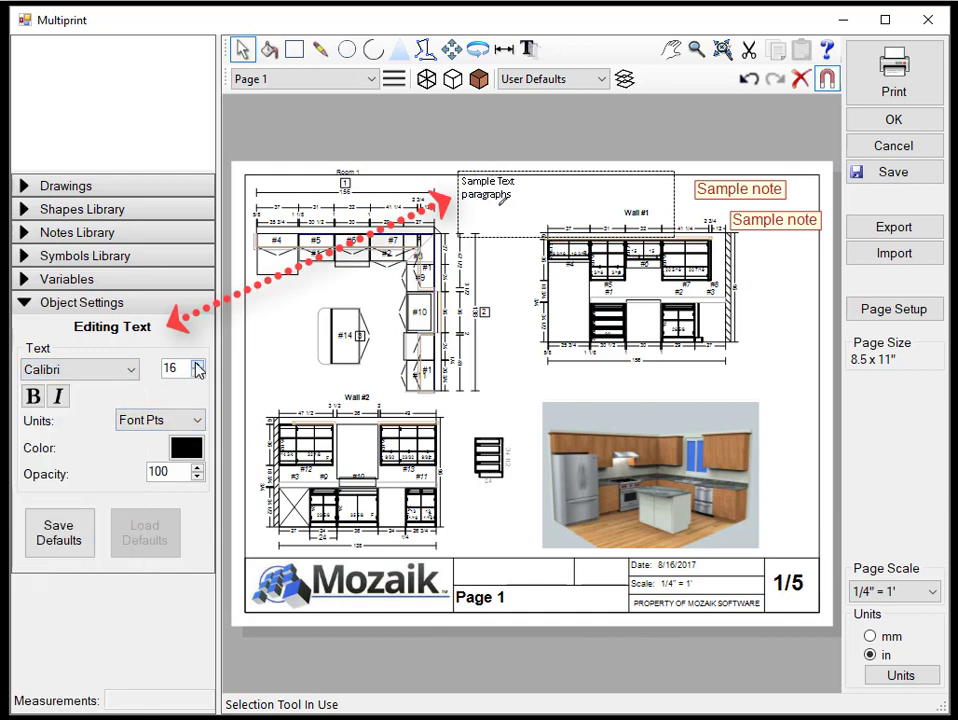
left_click(197, 365)
left_click(197, 365)
left_click(197, 365)
left_click(197, 365)
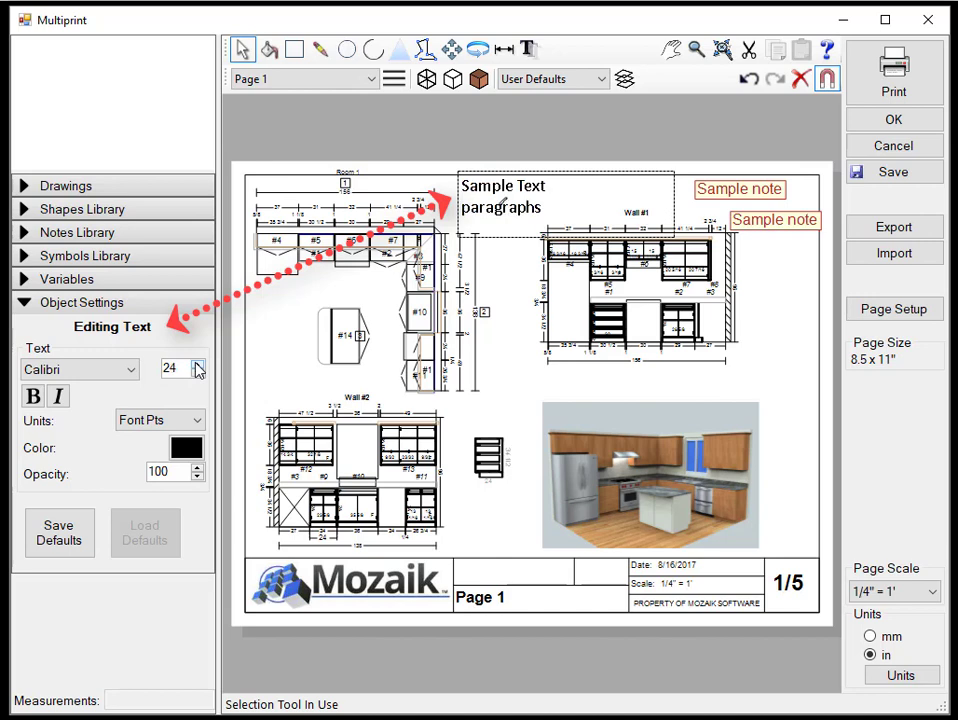
left_click(197, 365)
left_click(198, 373)
Make the selected text bold and italic, and color it red
left_click(36, 397)
left_click(57, 396)
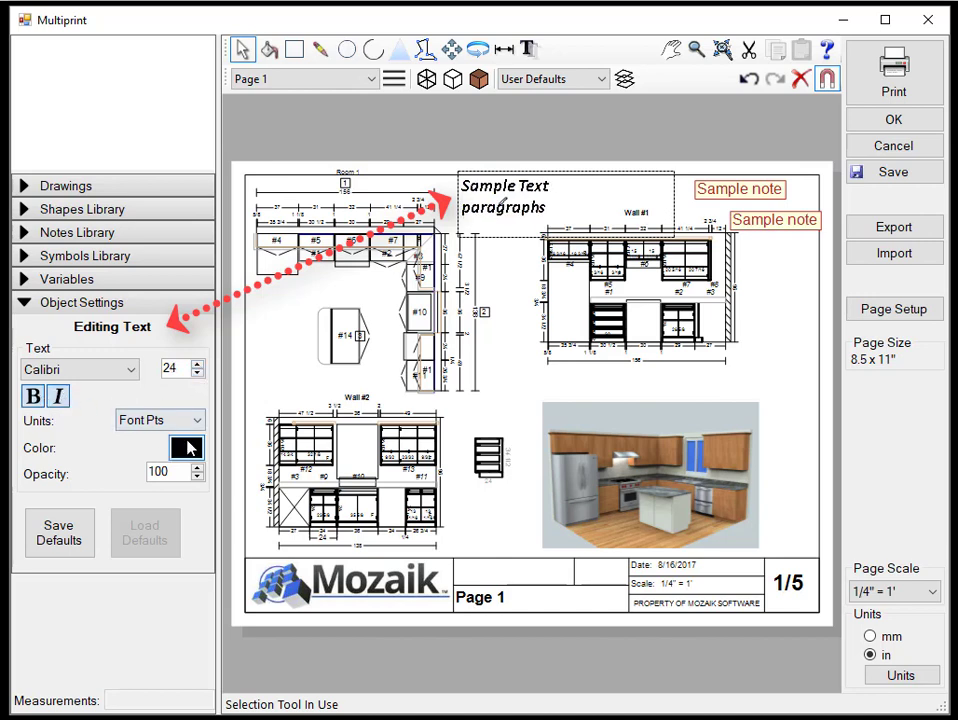
left_click(186, 447)
left_click(343, 133)
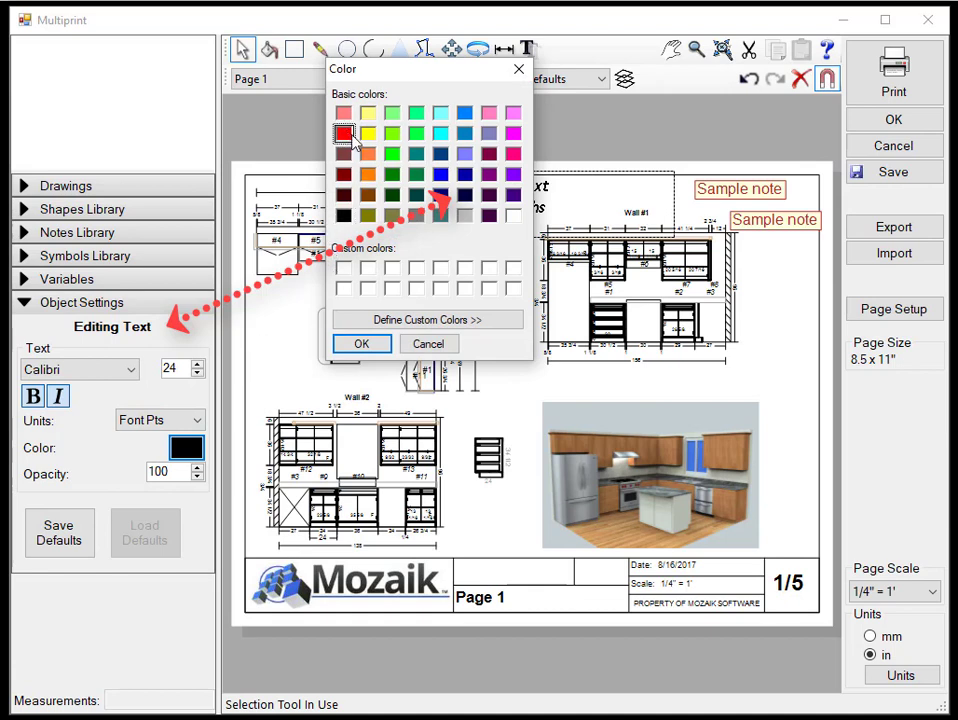
left_click(363, 344)
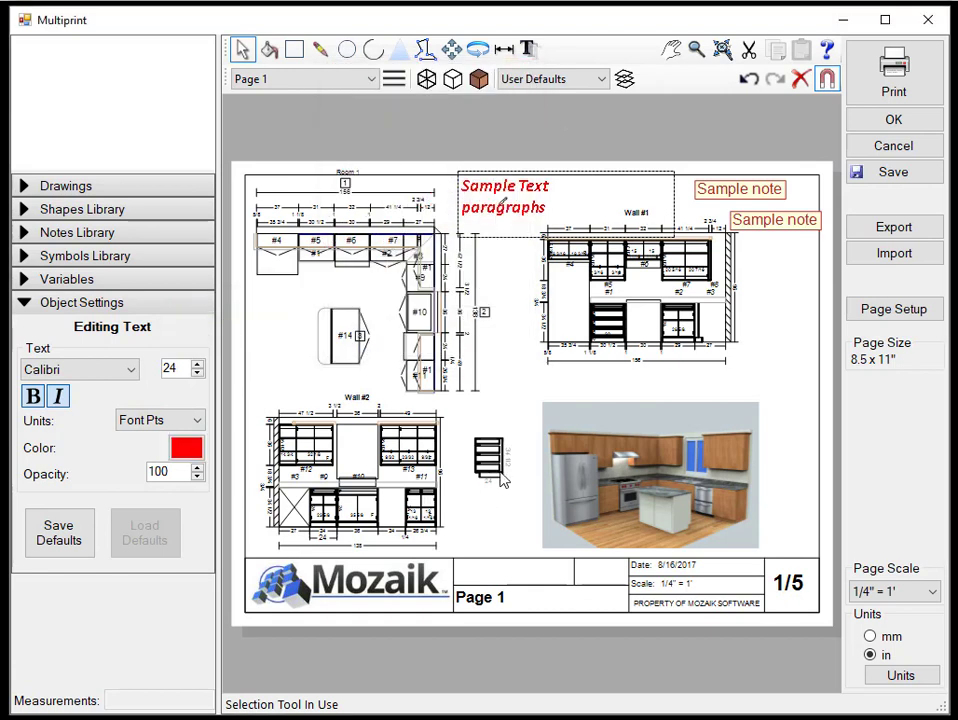
Compare the object settings offered for the Wall #1 elevation, the floor plan, the small cabinet drawing and the text
left_click(600, 331)
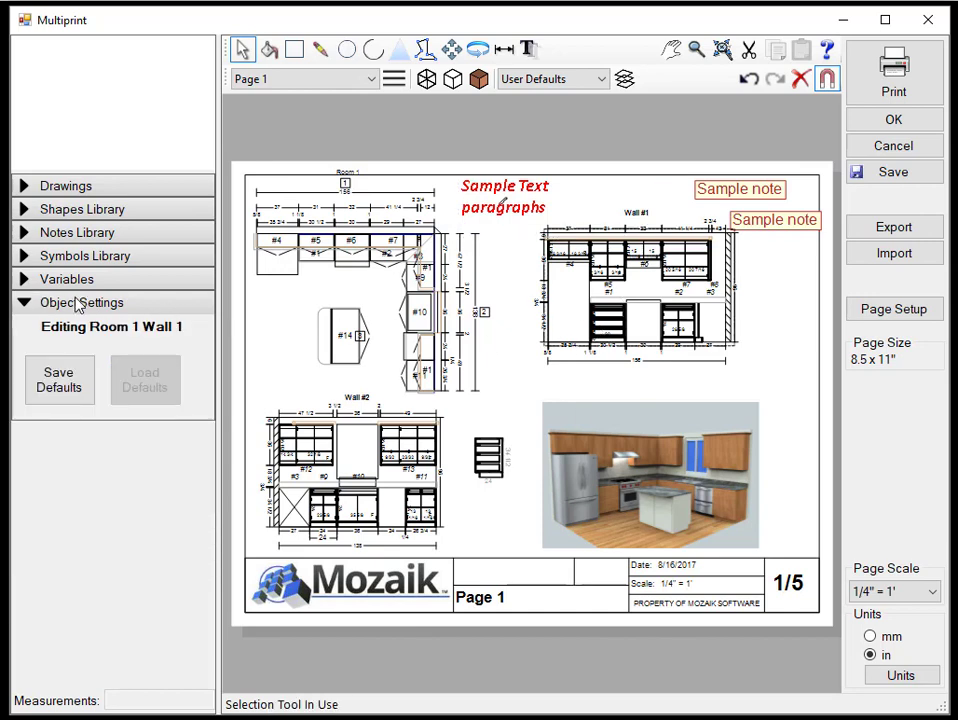
left_click(421, 313)
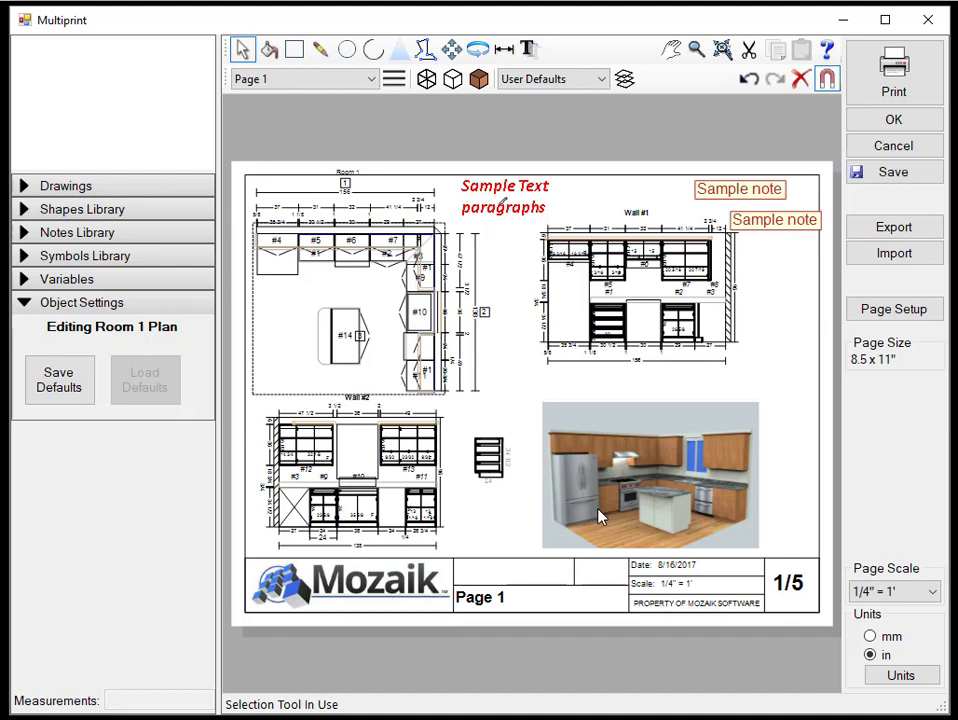
left_click(488, 458)
left_click(471, 197)
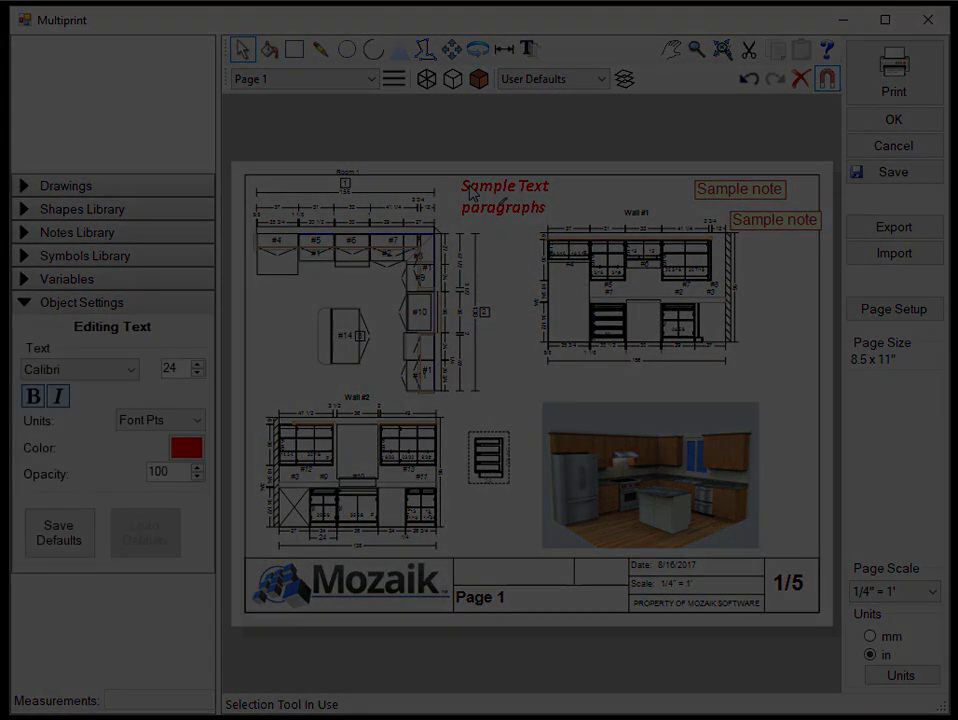